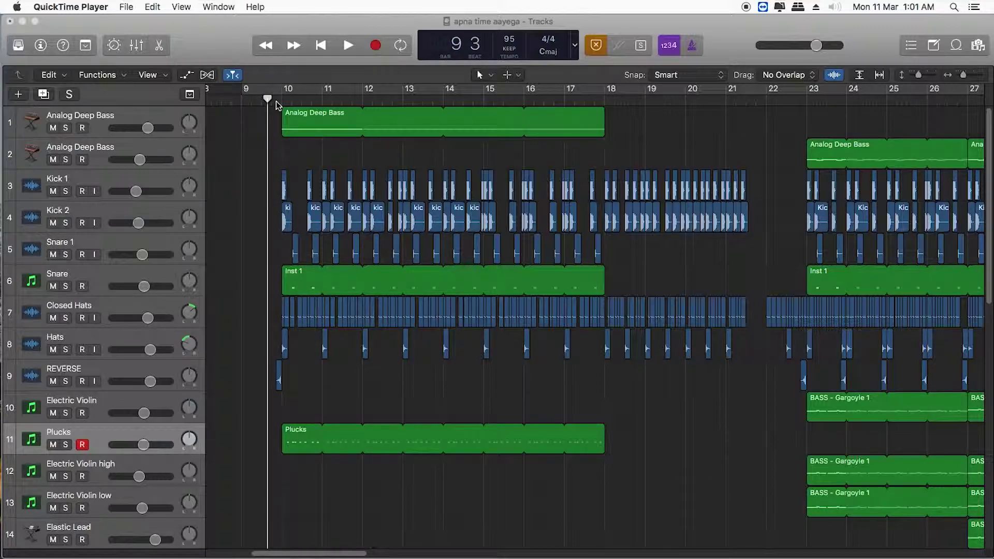
# Step: Play the full arrangement from just before bar 10 through to bar 31, keeping the playhead in view, and stop playback
pyautogui.click(259, 103)
pyautogui.press('space')
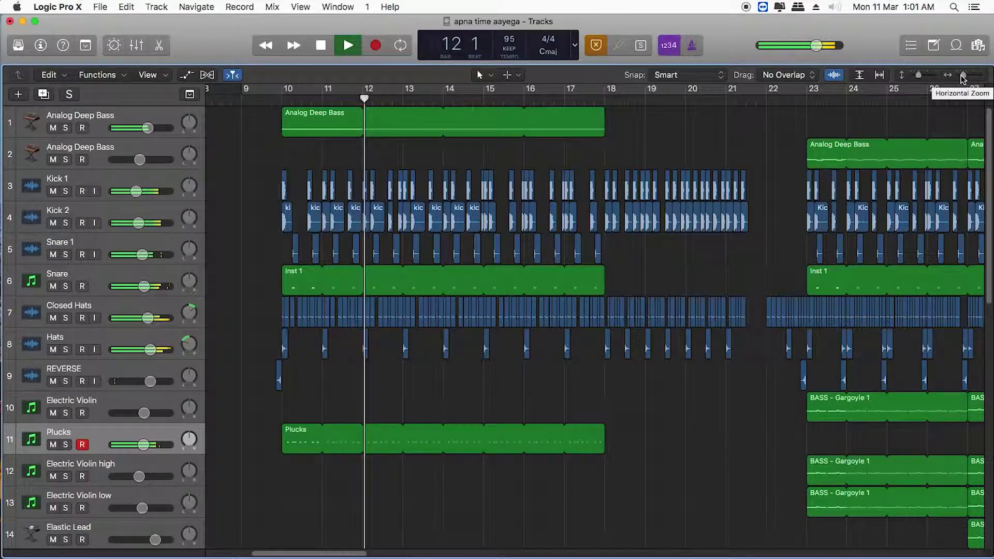
pyautogui.moveTo(964, 76); pyautogui.dragTo(961, 76)
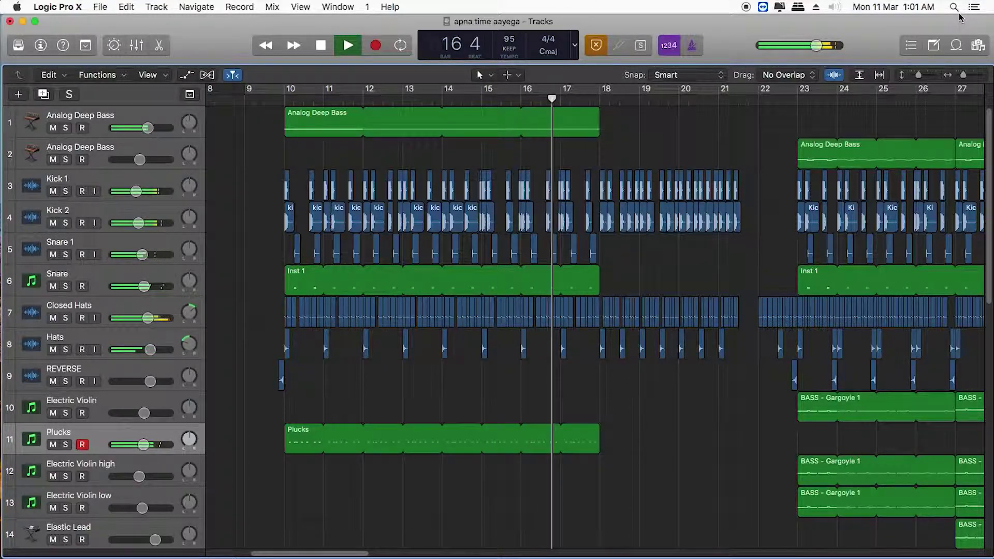
pyautogui.moveTo(966, 78); pyautogui.dragTo(963, 78)
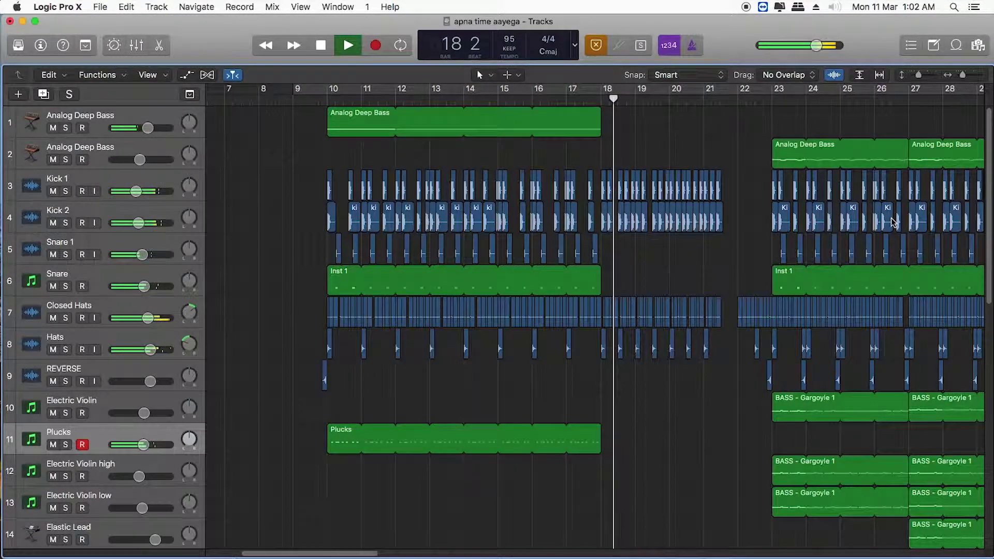
pyautogui.moveTo(373, 557)
pyautogui.mouseDown()
pyautogui.moveTo(393, 557)
pyautogui.moveTo(384, 557)
pyautogui.mouseUp()
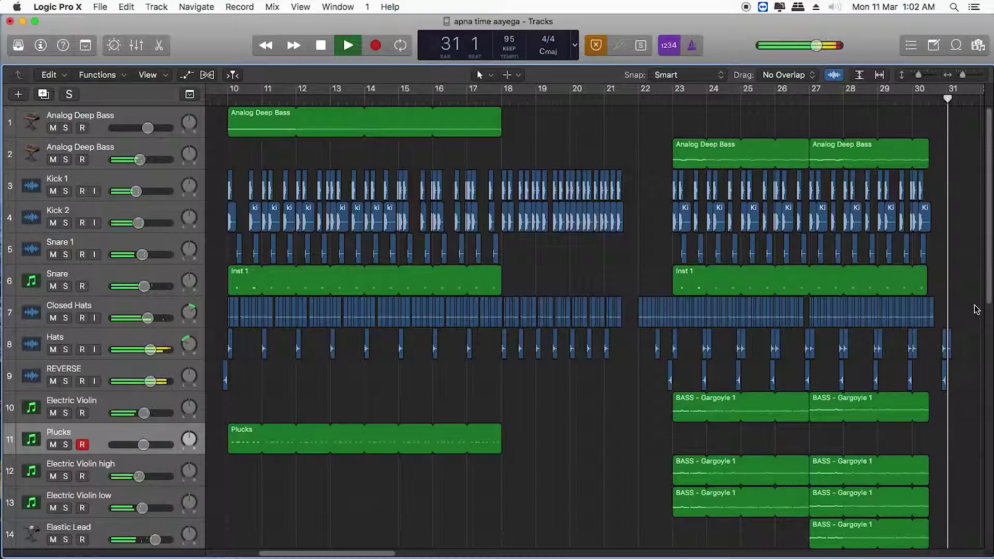
pyautogui.press('space')
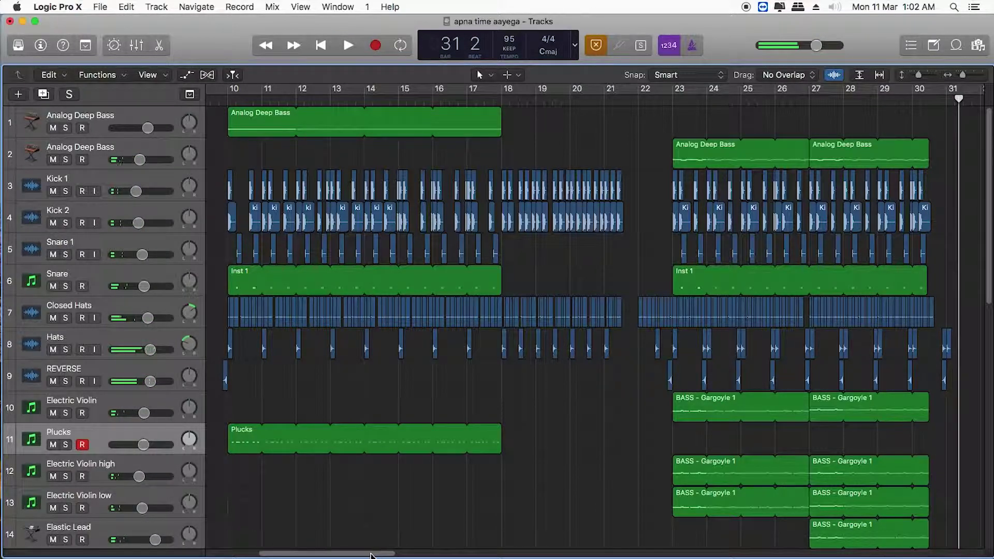
# Step: Solo the first Analog Deep Bass track and play it from just before bar 10
pyautogui.hscroll(-5, 814, 383)
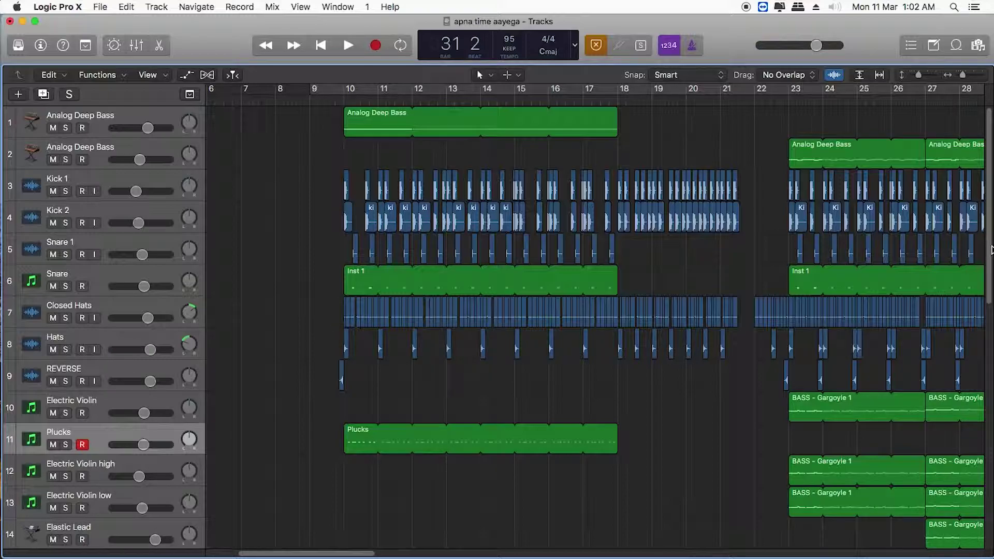
pyautogui.moveTo(990, 257); pyautogui.dragTo(991, 270)
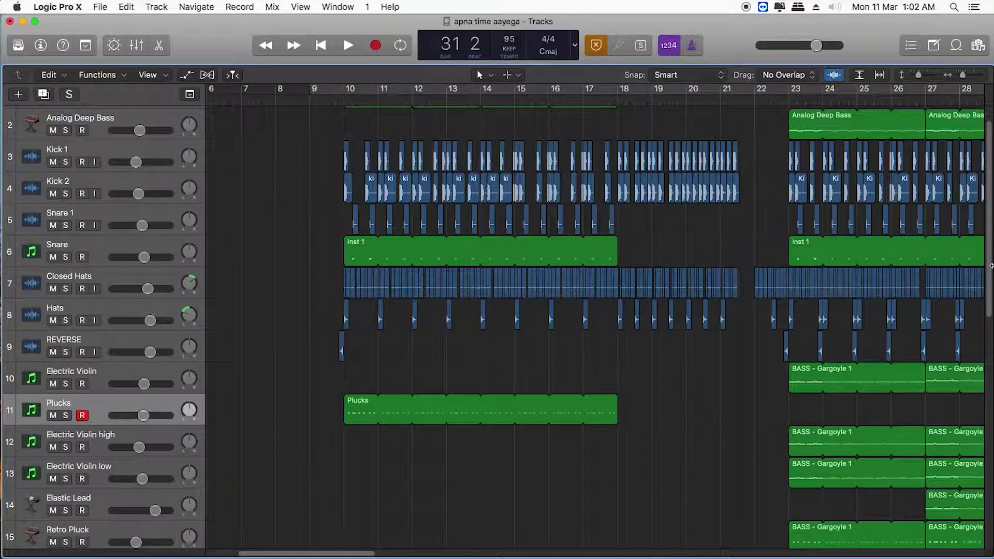
pyautogui.scroll(1, 991, 264)
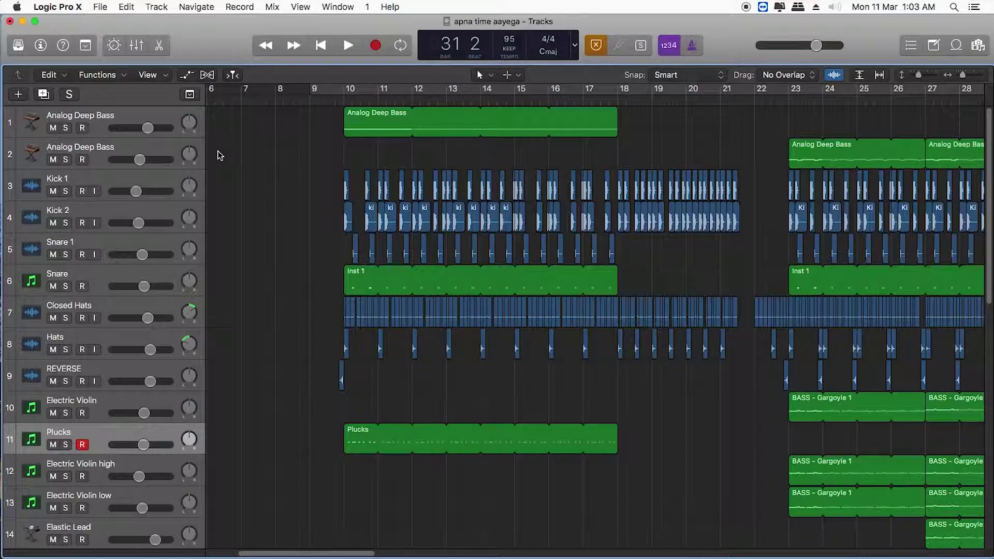
pyautogui.click(66, 128)
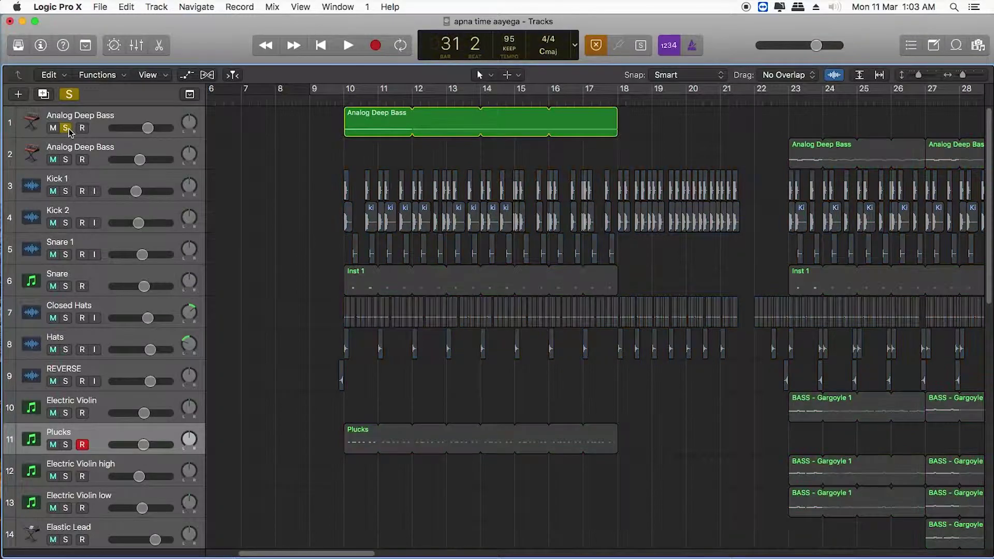
pyautogui.click(337, 102)
pyautogui.press('space')
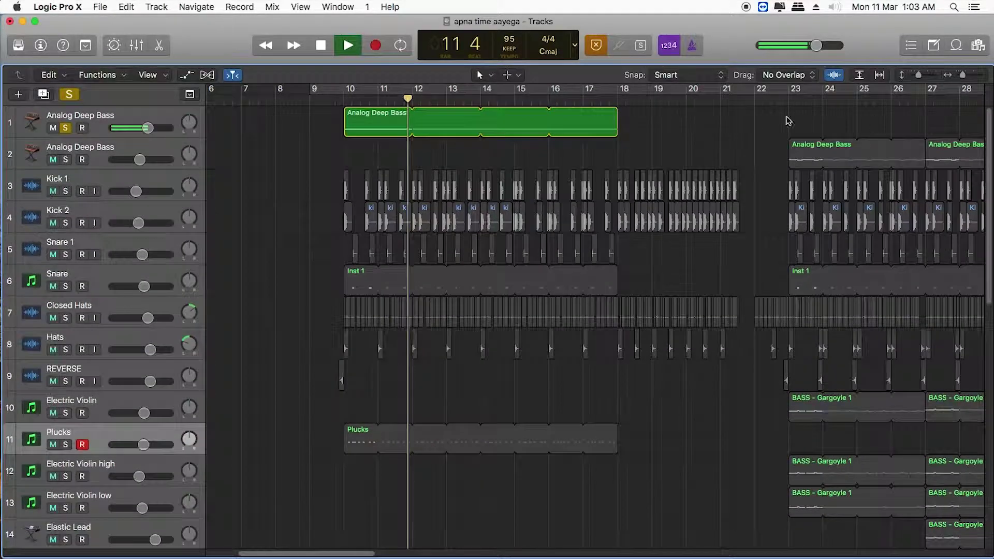
# Step: Open the soloed Analog Deep Bass region in the Piano Roll with playback stopped and its notes in view
pyautogui.doubleClick(436, 123)
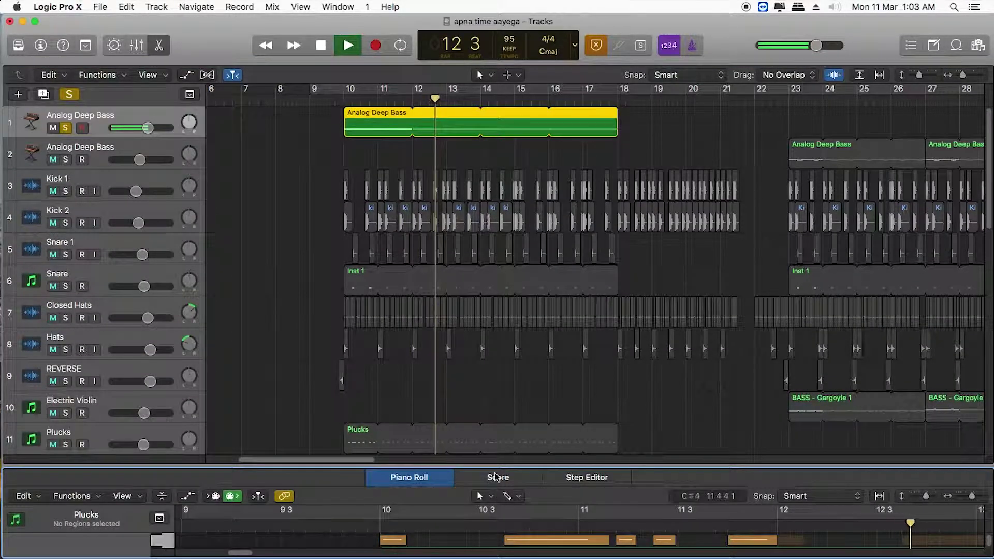
pyautogui.press('space')
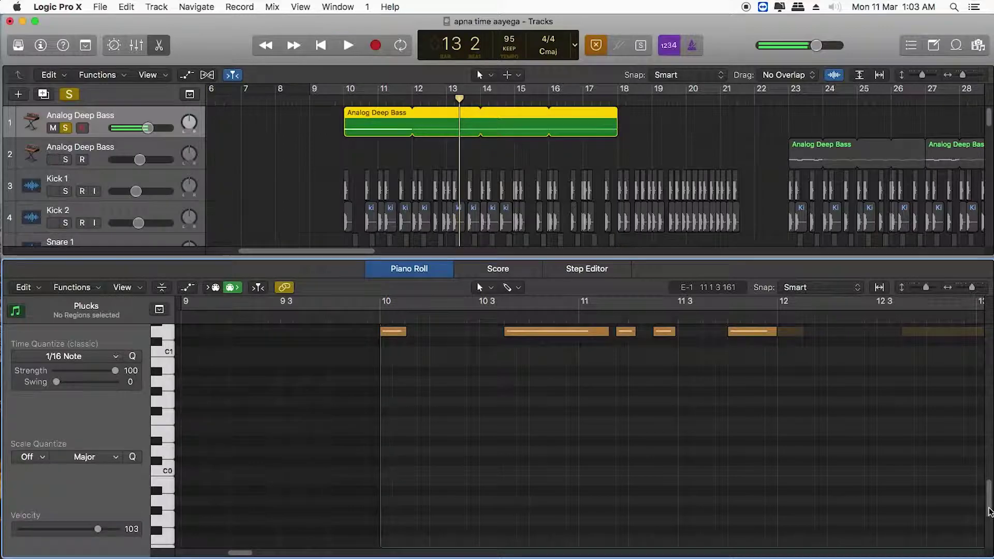
pyautogui.scroll(3, 987, 491)
pyautogui.scroll(2, 988, 492)
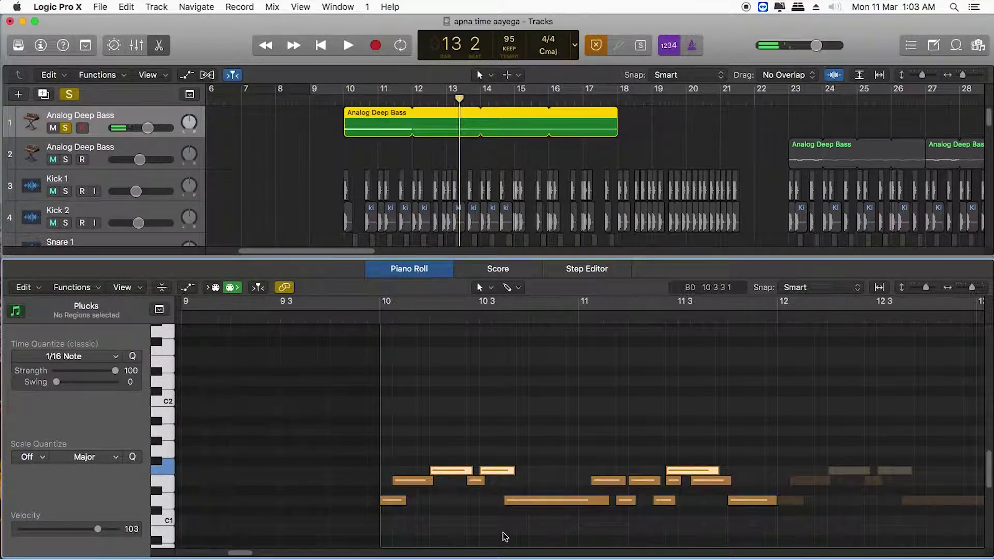
# Step: Audition the D1, E1 and F1 notes of the bass pattern in the Piano Roll and close the editor
pyautogui.click(173, 500)
pyautogui.click(166, 480)
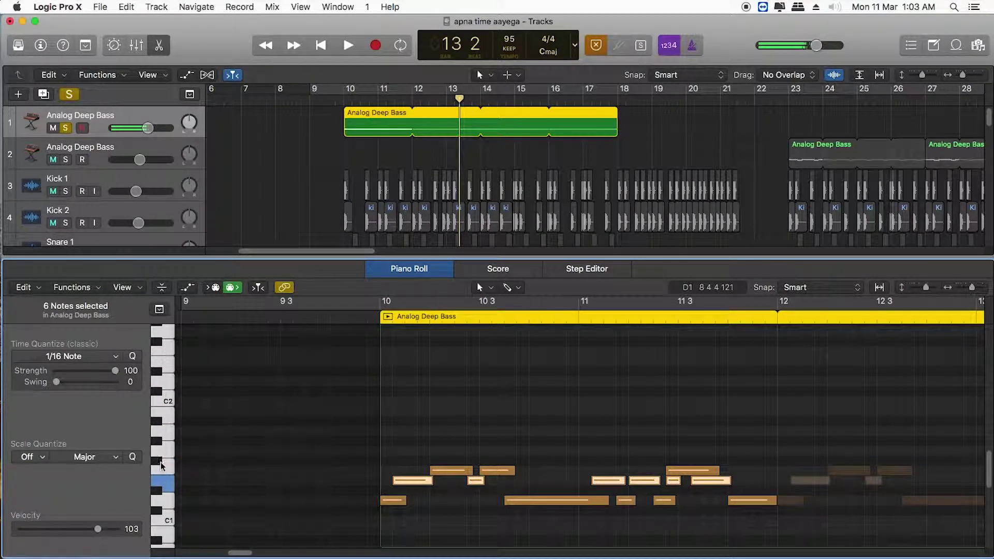
pyautogui.click(162, 465)
pyautogui.click(164, 469)
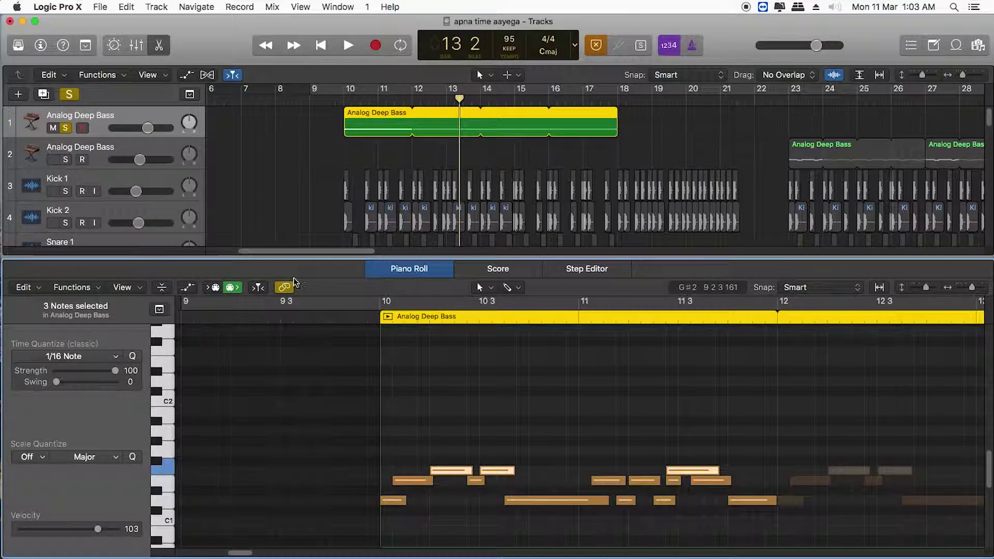
pyautogui.moveTo(318, 259); pyautogui.dragTo(343, 488)
pyautogui.click(159, 45)
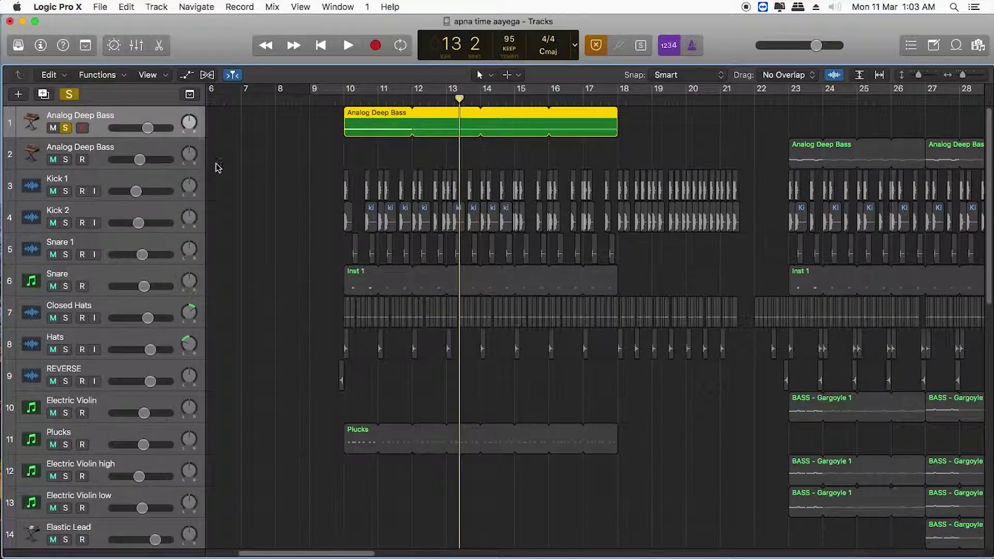
# Step: Solo Kick 1 together with the bass and play both tracks from bar 10
pyautogui.press('space')
pyautogui.click(66, 191)
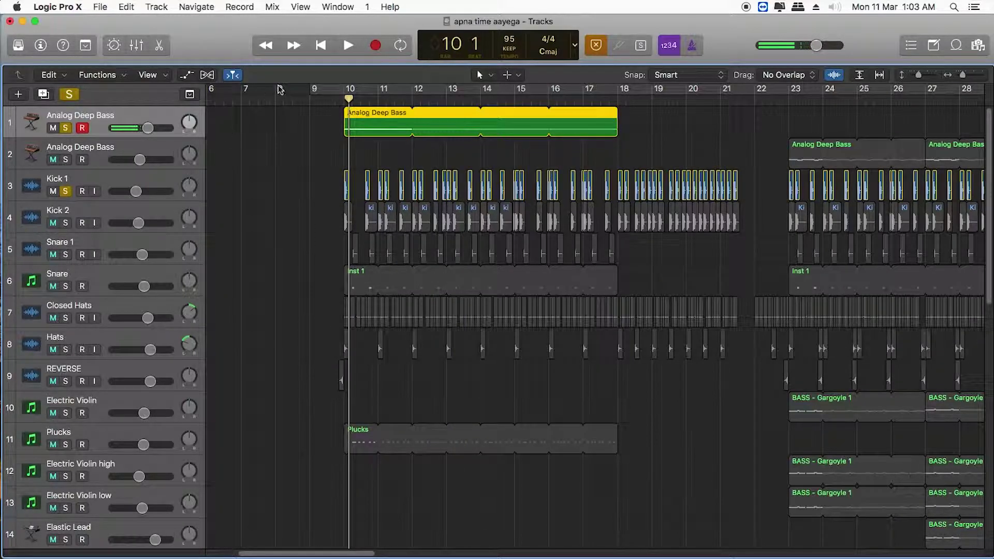
pyautogui.press('space')
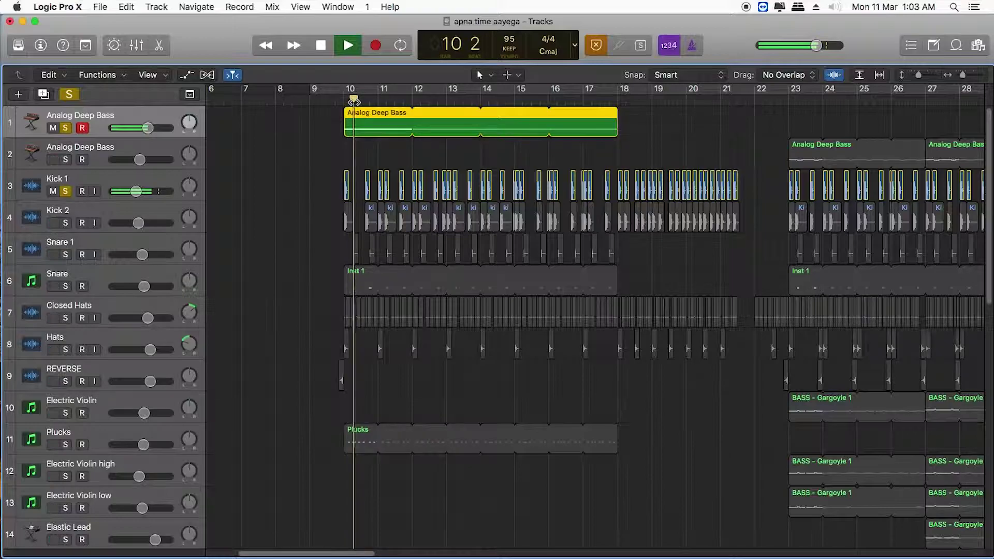
pyautogui.press('space')
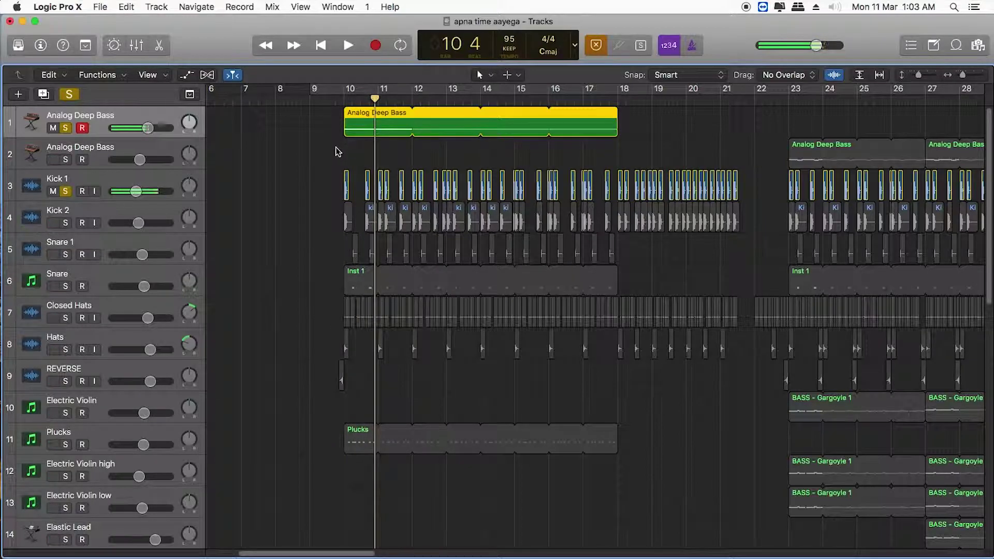
# Step: Add Kick 2 to the soloed tracks and play it with the bass and Kick 1
pyautogui.click(962, 77)
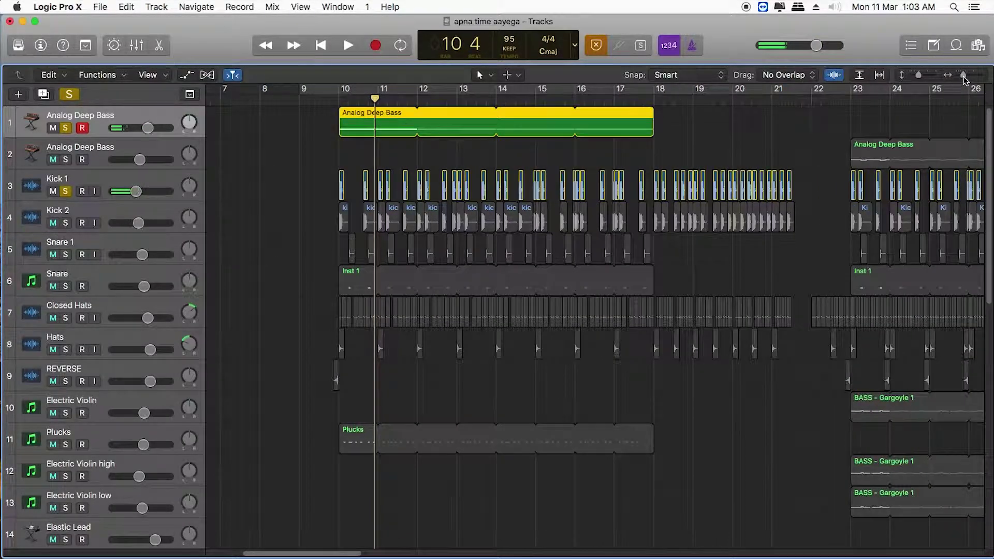
pyautogui.click(235, 234)
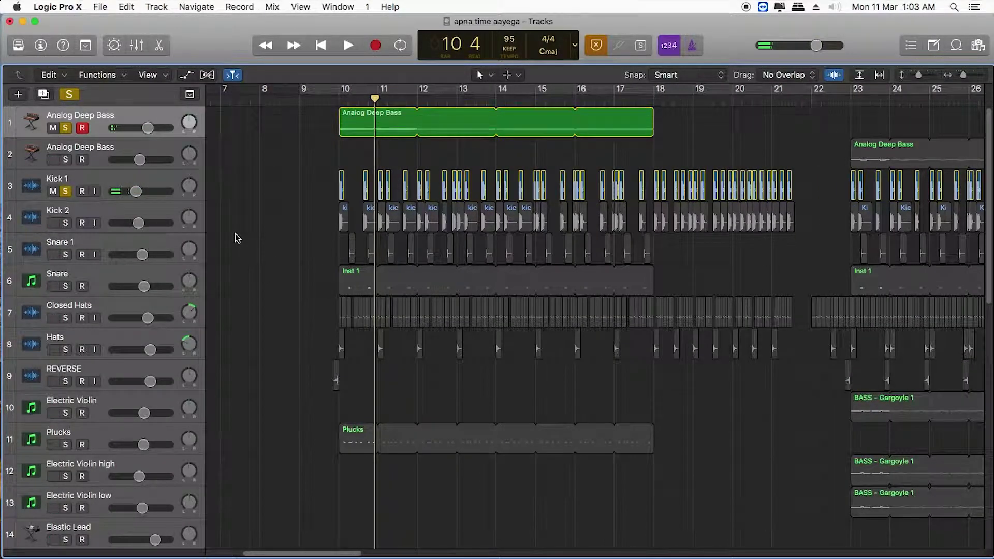
pyautogui.click(65, 223)
pyautogui.press('space')
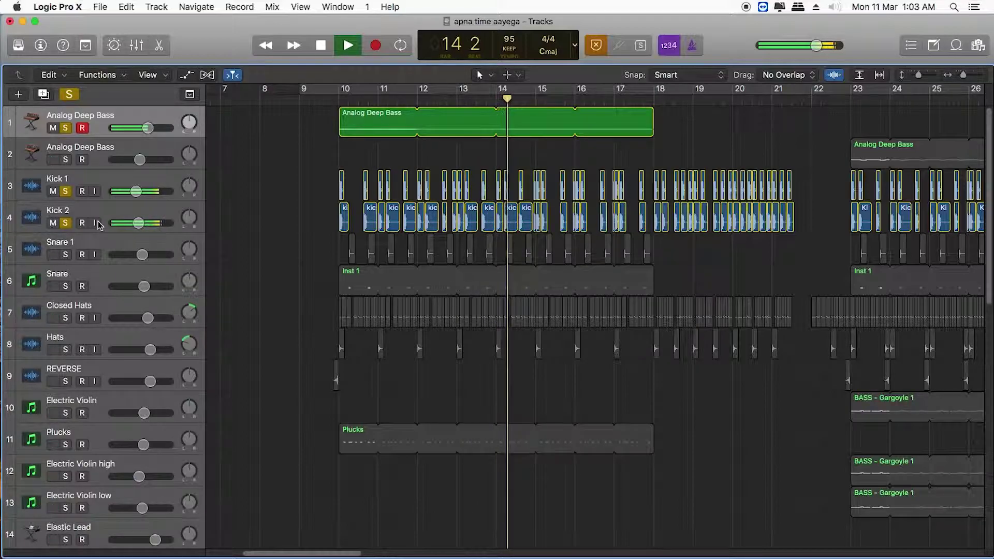
pyautogui.press('space')
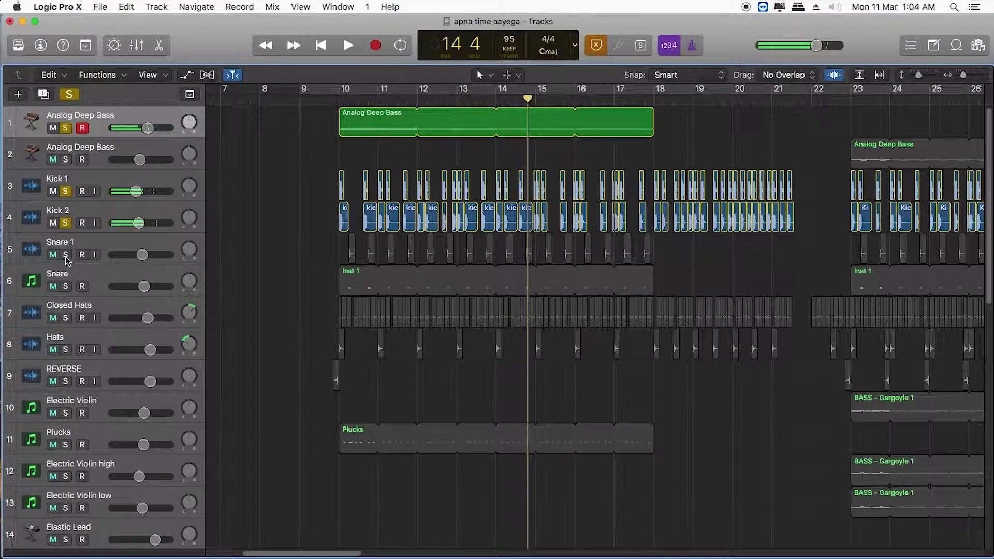
# Step: Add Snare 1 to the soloed tracks and play the combination from bar 10
pyautogui.click(66, 254)
pyautogui.click(342, 97)
pyautogui.press('space')
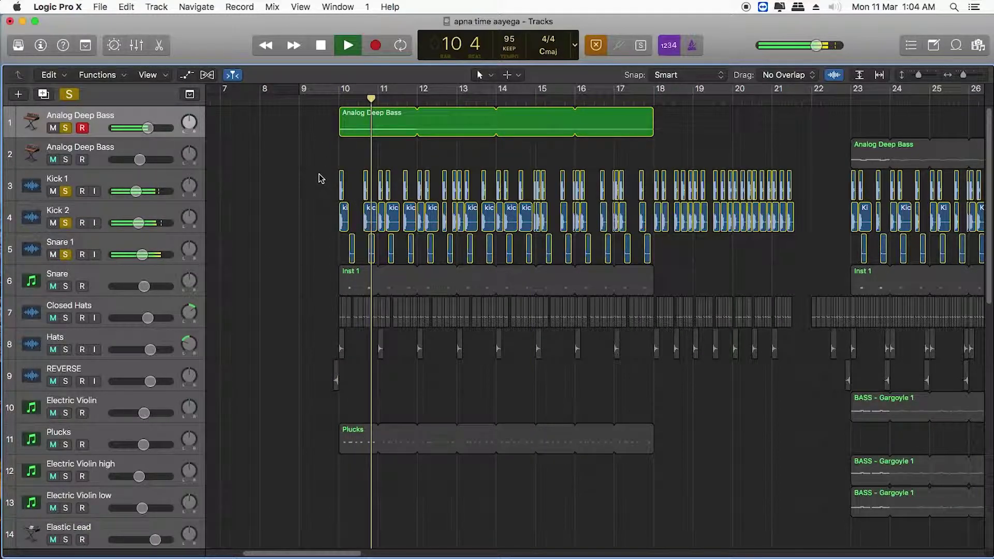
# Step: Add the Snare instrument track to the soloed tracks and listen to the combined drums and bass
pyautogui.click(65, 288)
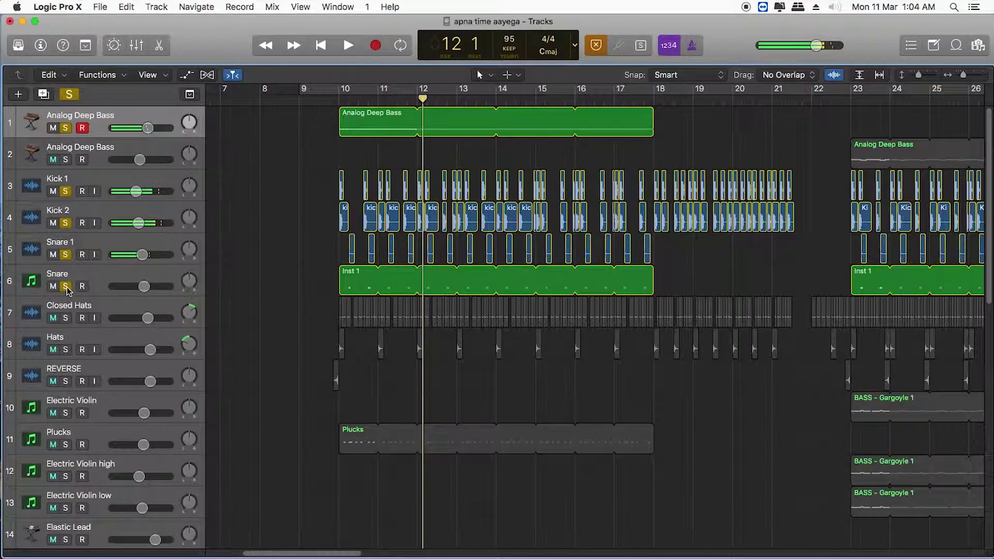
pyautogui.press('space')
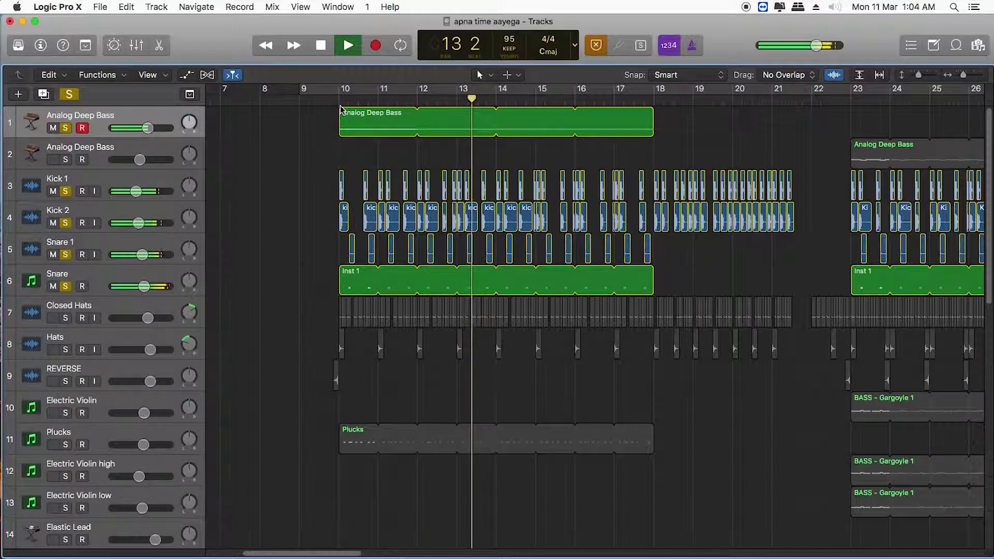
pyautogui.press('space')
# Step: Add Closed Hats and Hats to the soloed tracks, playing the combination from bar 10
pyautogui.click(66, 319)
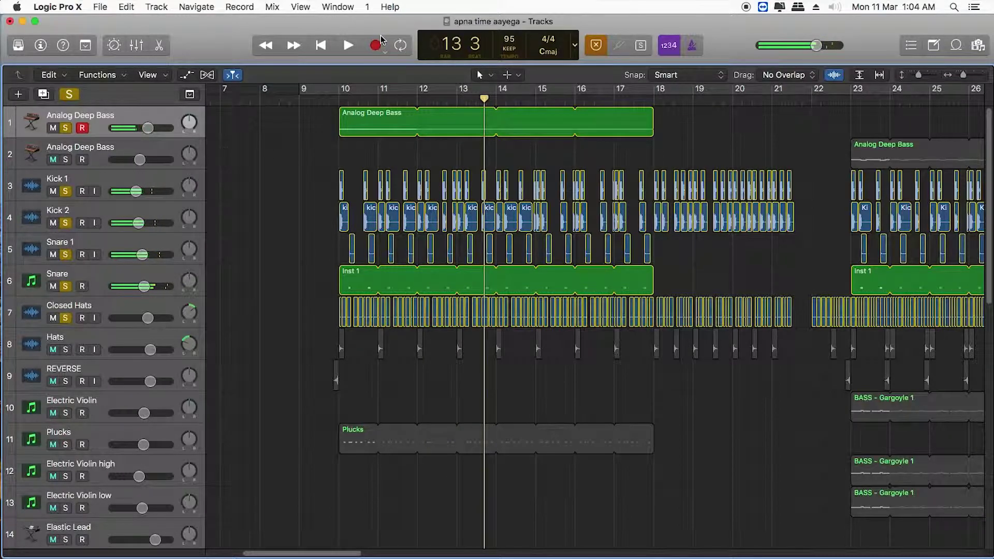
pyautogui.doubleClick(337, 100)
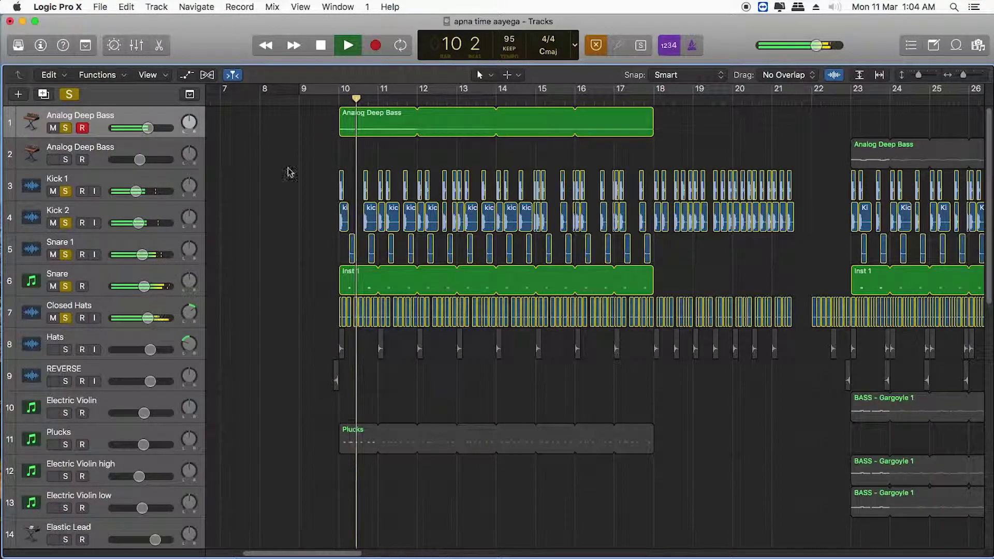
pyautogui.click(66, 350)
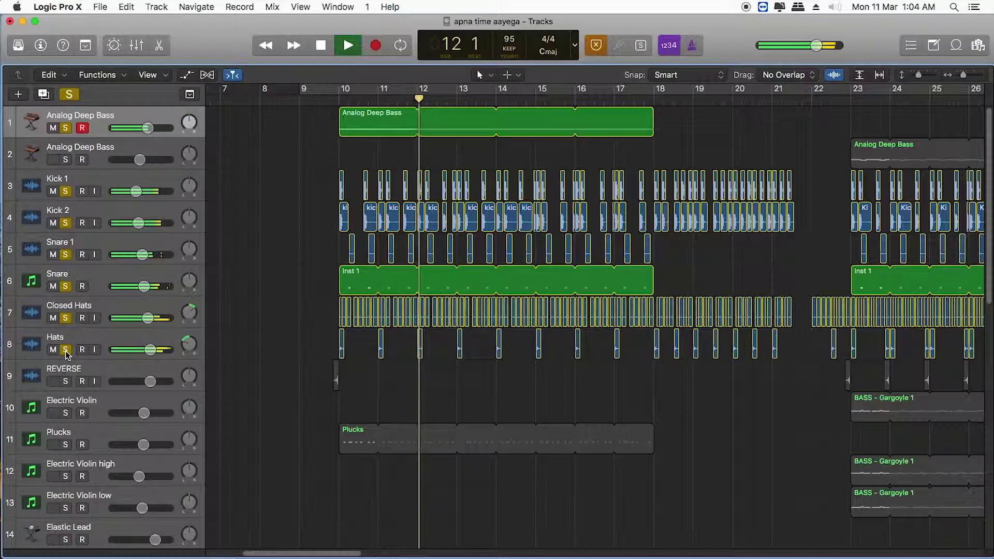
pyautogui.press('space')
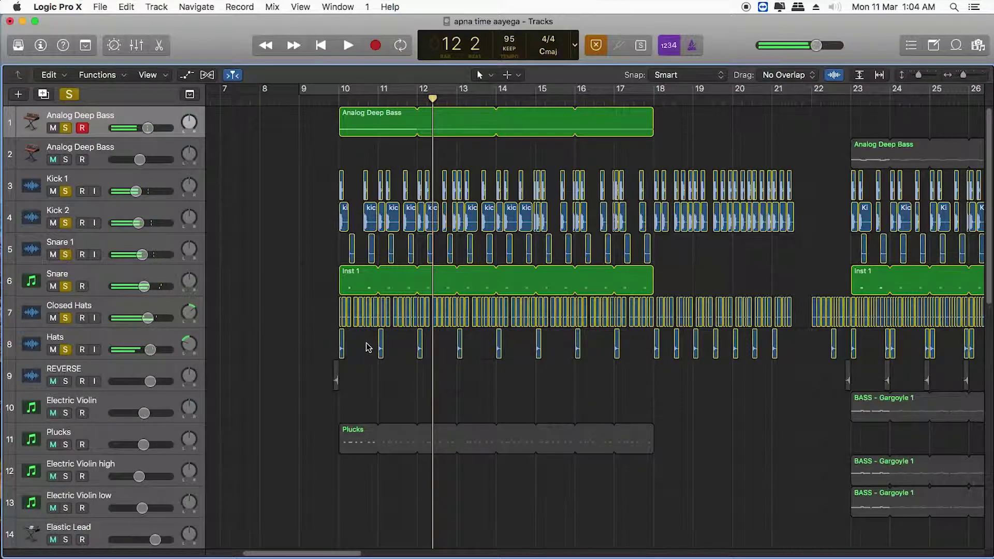
pyautogui.click(338, 101)
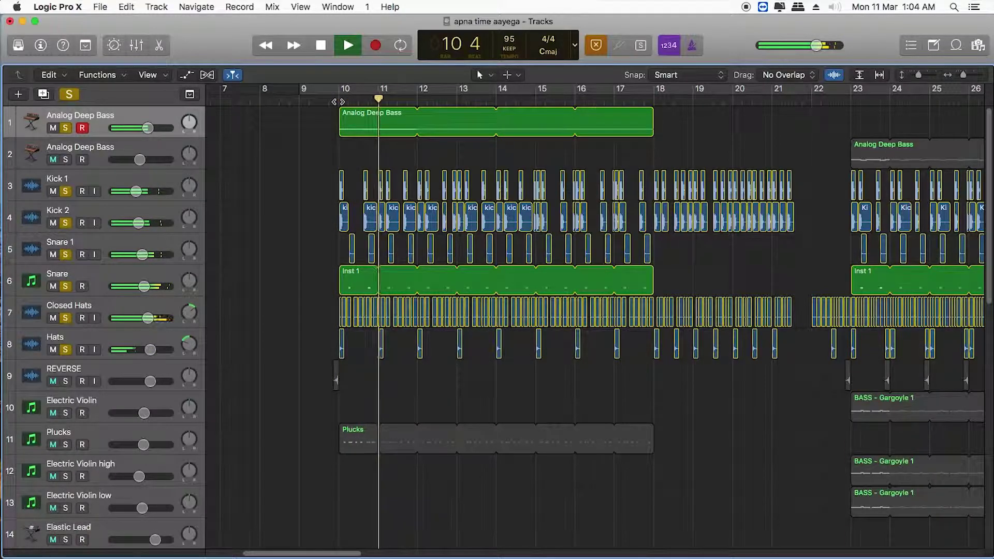
pyautogui.press('space')
# Step: Clear the existing solos, leave only the REVERSE track soloed, and play its region just before bar 10
pyautogui.click(66, 383)
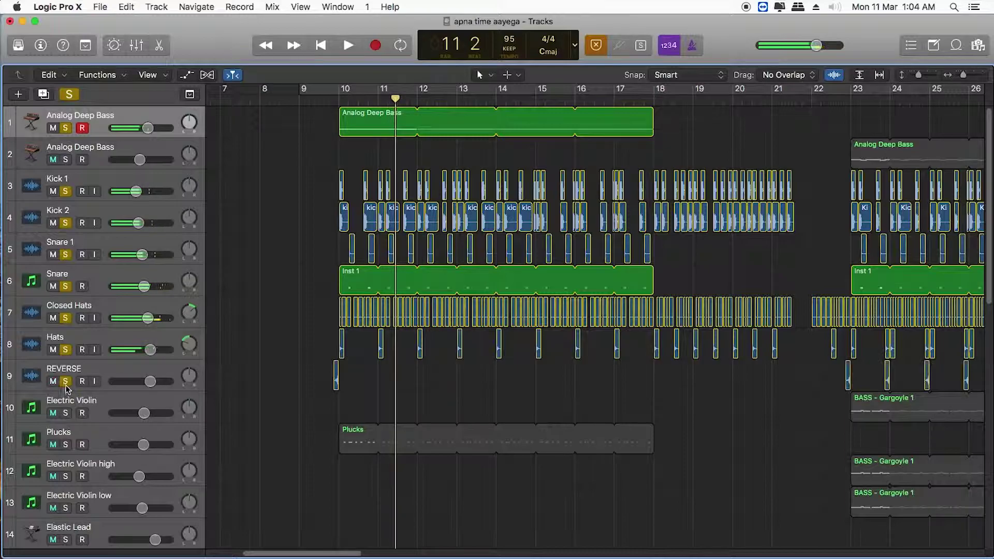
pyautogui.click(328, 99)
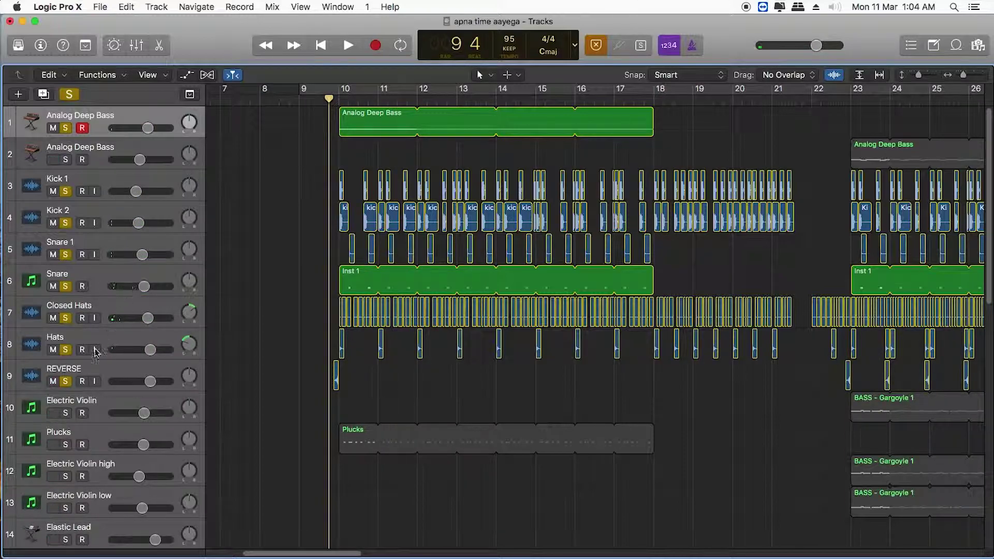
pyautogui.click(66, 96)
pyautogui.click(66, 382)
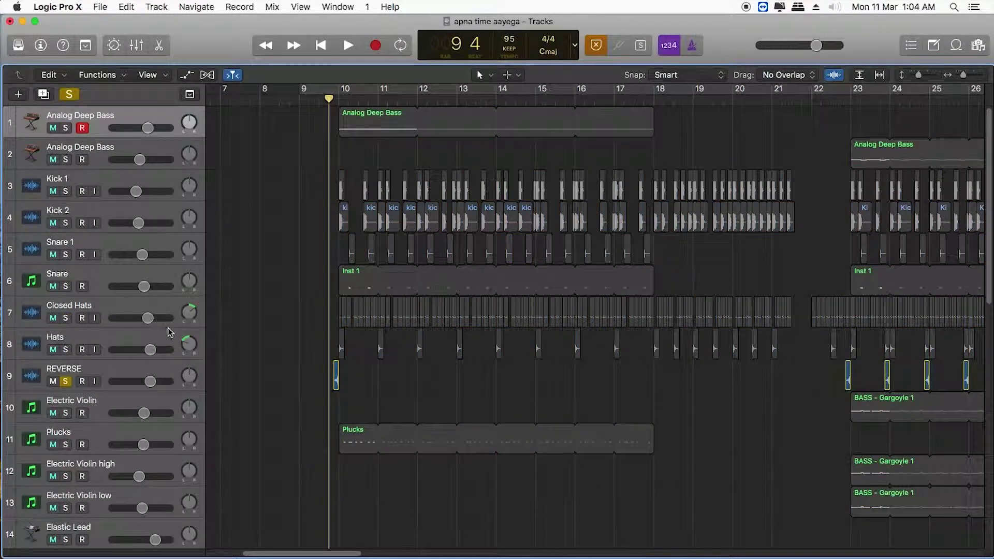
pyautogui.press('space')
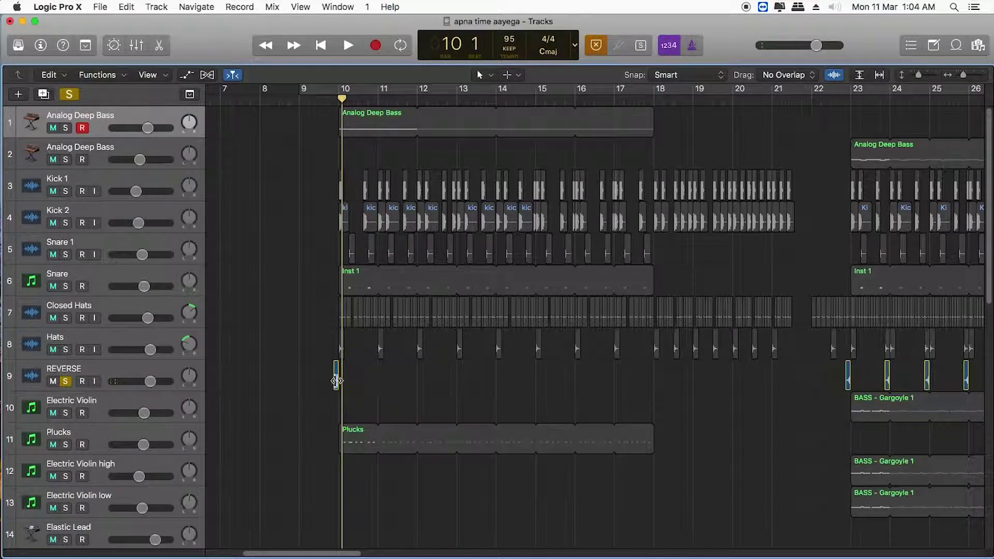
pyautogui.rightClick(336, 383)
pyautogui.click(507, 378)
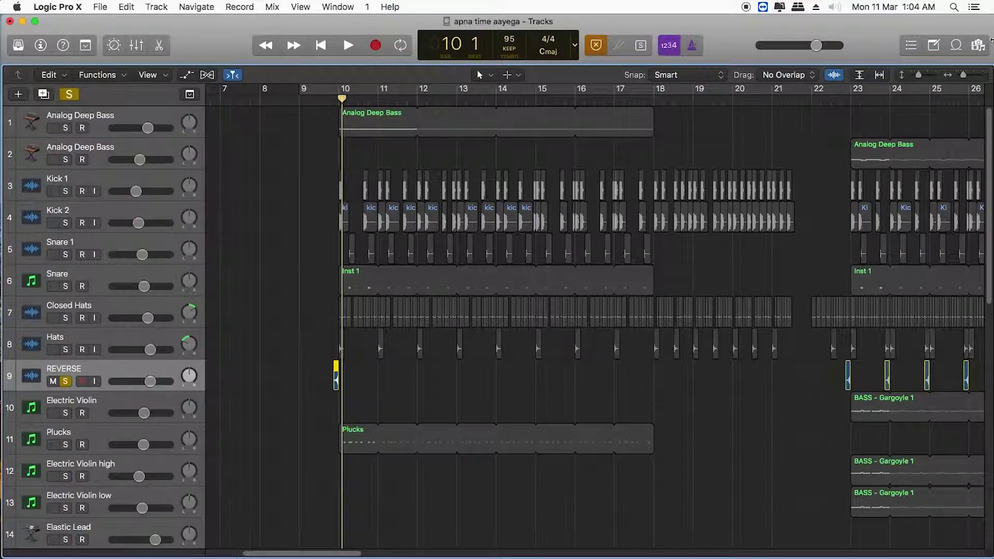
pyautogui.moveTo(963, 75); pyautogui.dragTo(965, 74)
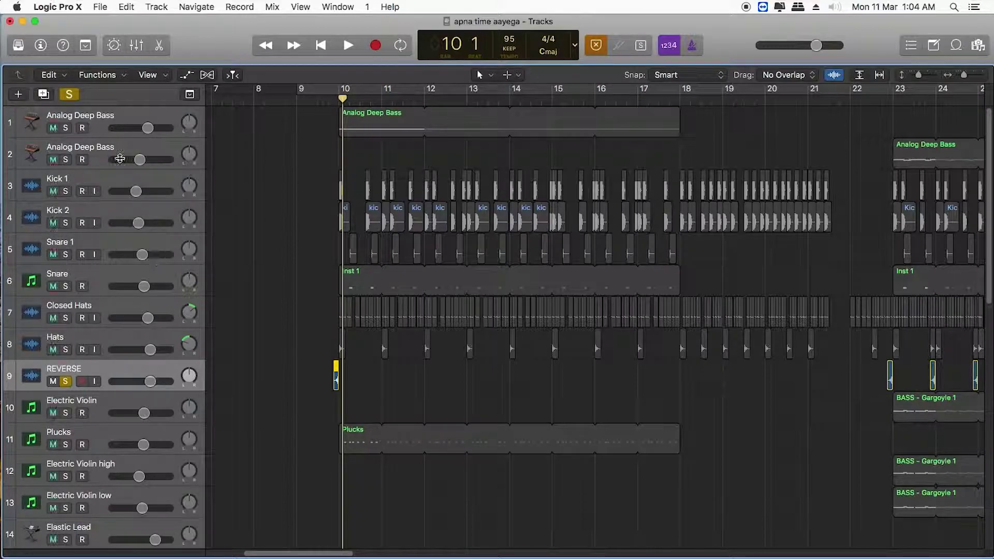
# Step: Clear the REVERSE solo, solo the Plucks track instead, and play it from bar 10
pyautogui.click(69, 96)
pyautogui.click(66, 445)
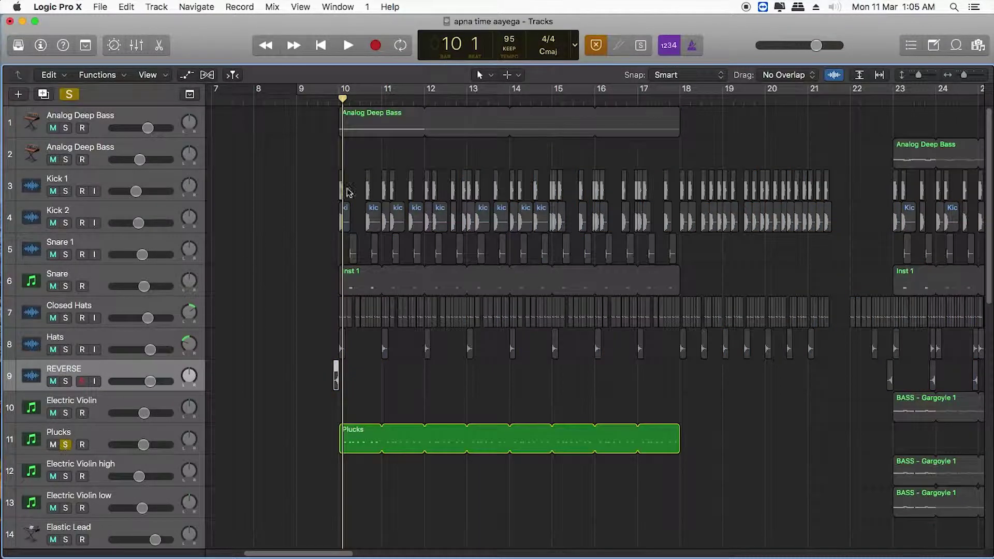
pyautogui.press('space')
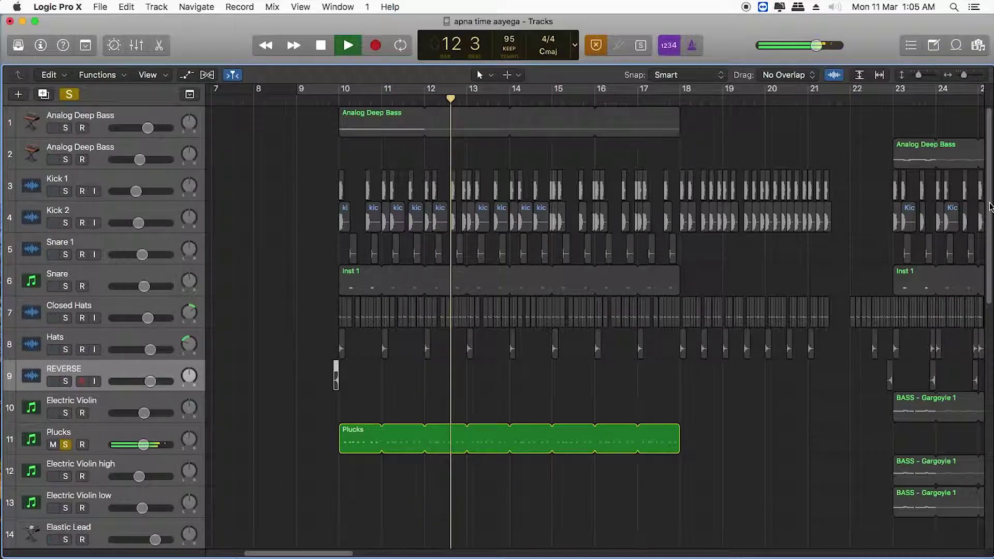
pyautogui.press('space')
# Step: Replace the Plucks solo with Gargoyle Sample 3, 2 and 1, and play their regions just before bar 10
pyautogui.moveTo(990, 206); pyautogui.dragTo(990, 329)
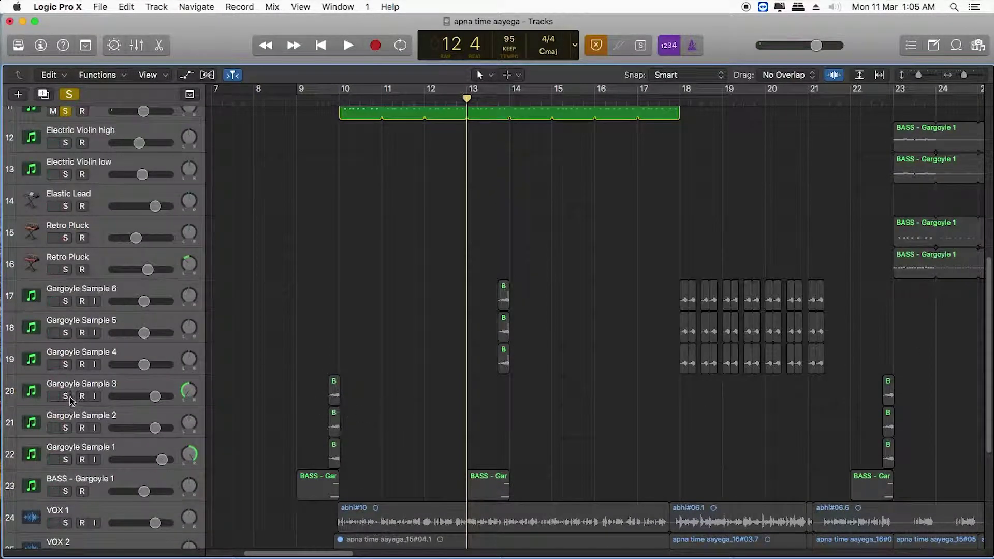
pyautogui.click(68, 97)
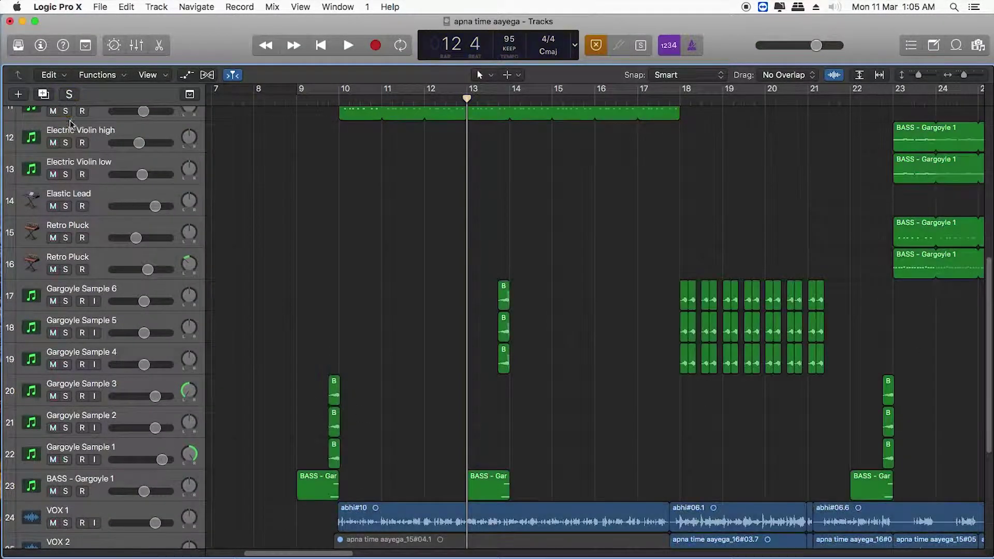
pyautogui.click(66, 396)
pyautogui.click(66, 427)
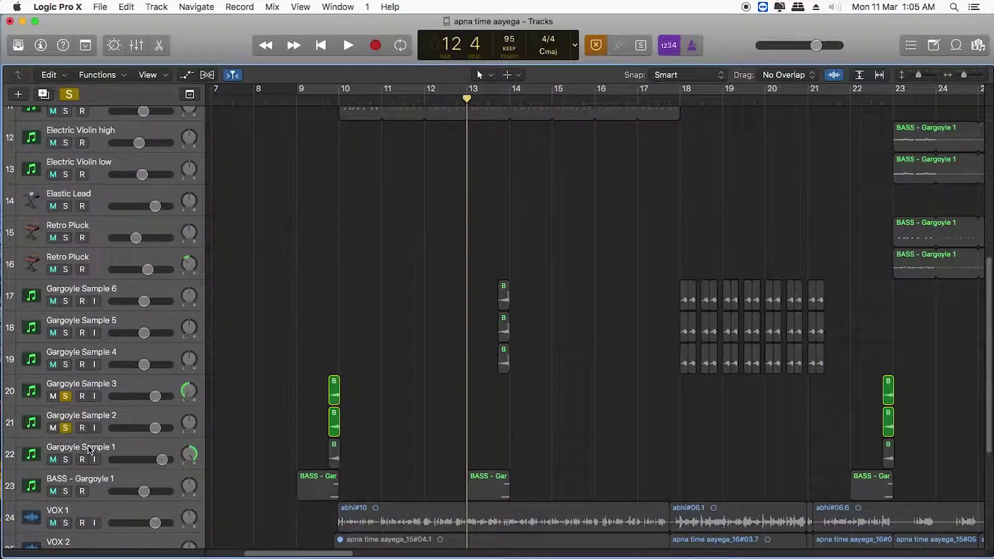
pyautogui.click(66, 460)
pyautogui.press('space')
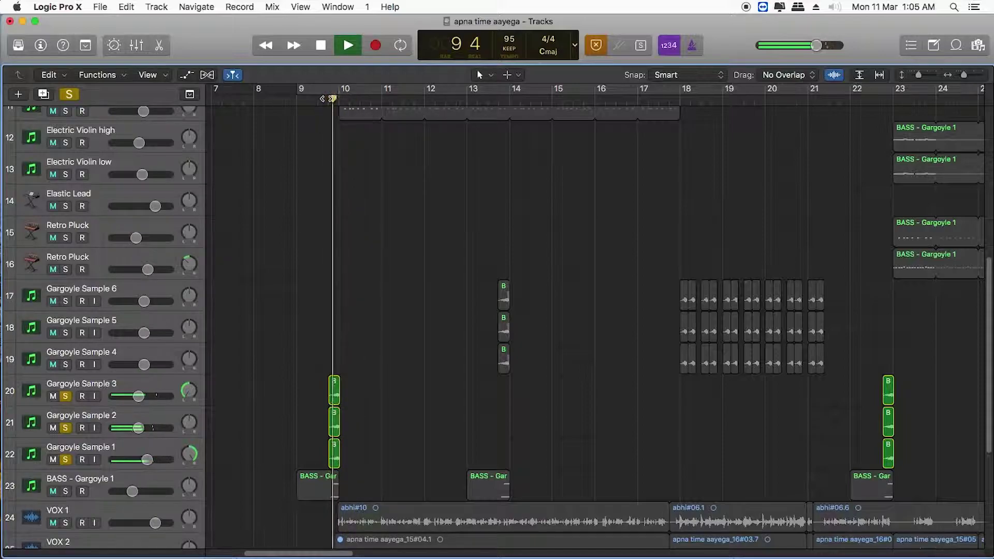
pyautogui.press('space')
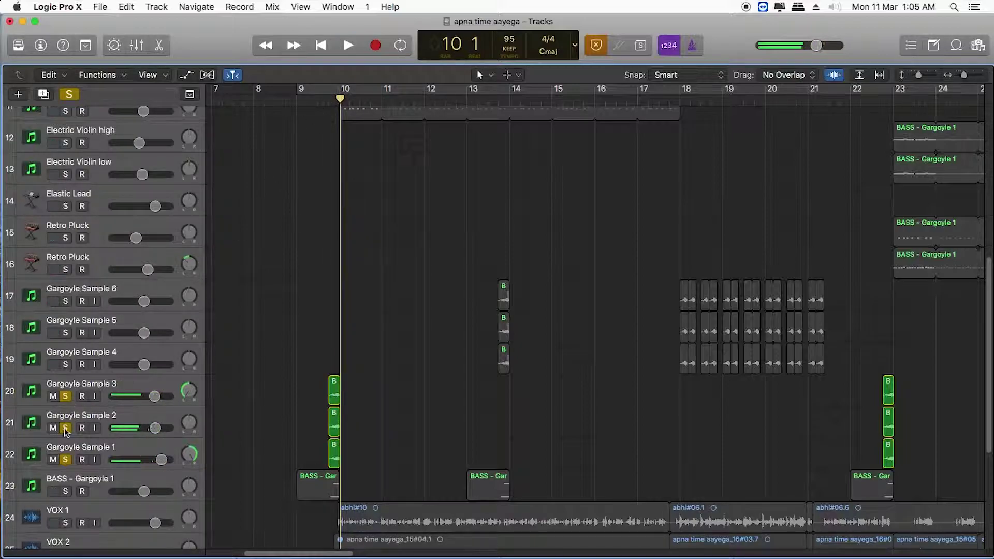
# Step: Leave only Gargoyle Sample 3 soloed and play its region just before bar 10
pyautogui.click(66, 428)
pyautogui.click(65, 460)
pyautogui.press('space')
pyautogui.press('space')
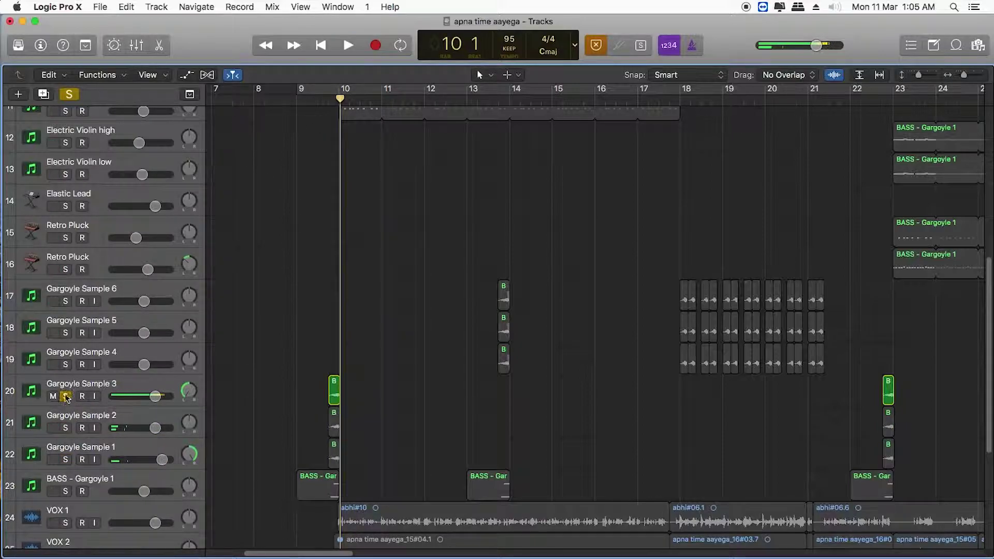
# Step: Add Gargoyle Sample 2 and then Gargoyle Sample 1 back to the solo, playing the combination after each addition
pyautogui.click(66, 428)
pyautogui.press('space')
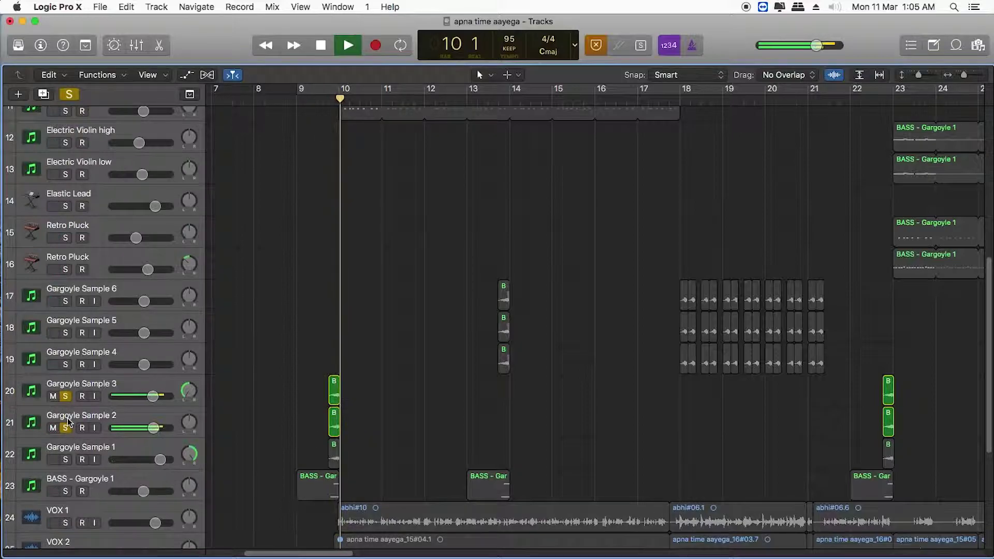
pyautogui.press('space')
pyautogui.click(66, 459)
pyautogui.press('space')
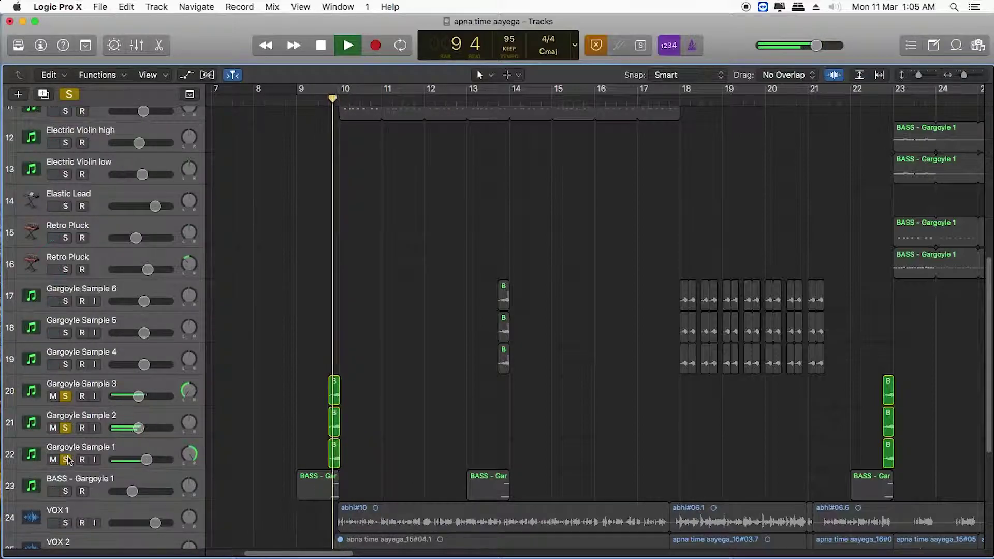
pyautogui.press('space')
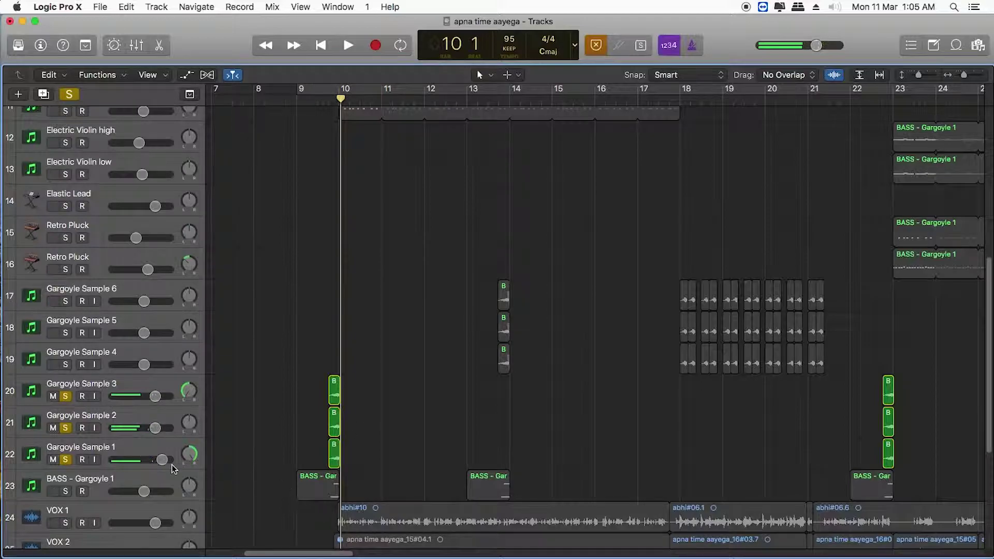
# Step: Clear all solos and play the full arrangement from beat 4 of bar 13 up to bar 14
pyautogui.scroll(5, 460, 169)
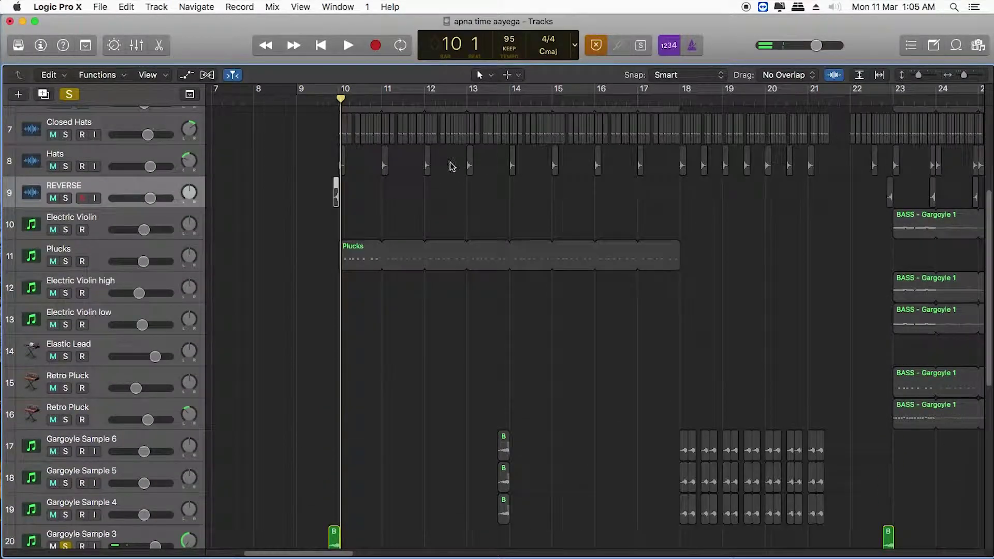
pyautogui.click(69, 96)
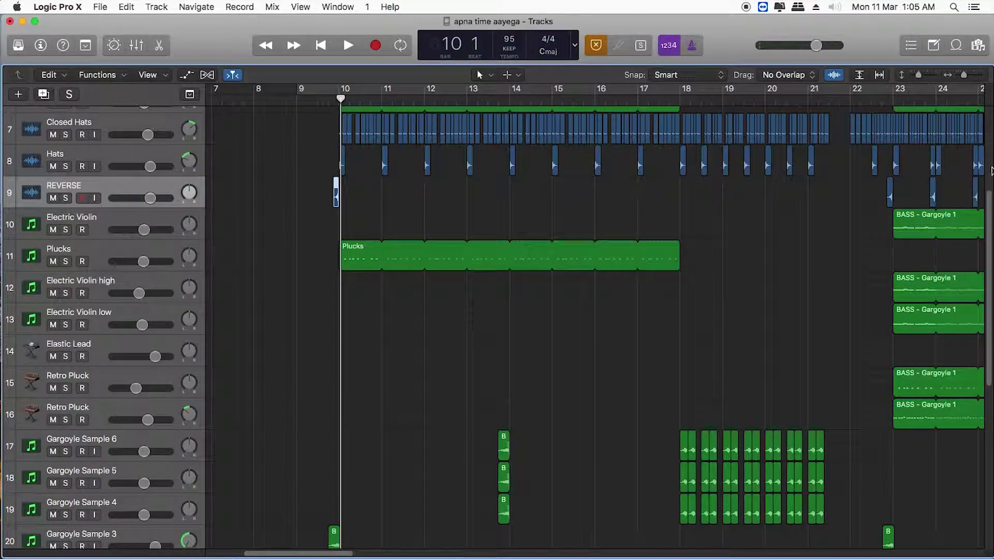
pyautogui.scroll(-2, 864, 215)
pyautogui.click(497, 98)
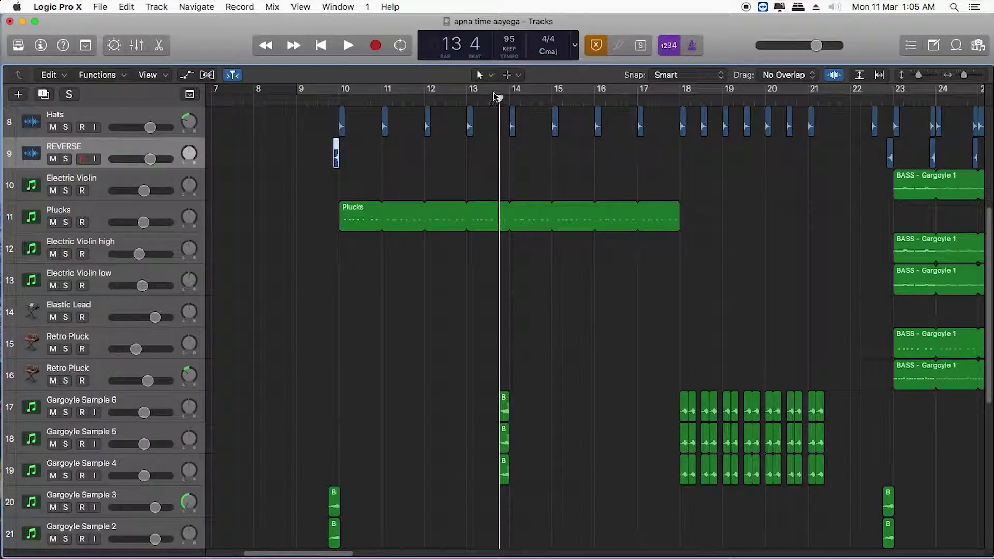
pyautogui.press('space')
pyautogui.press('space')
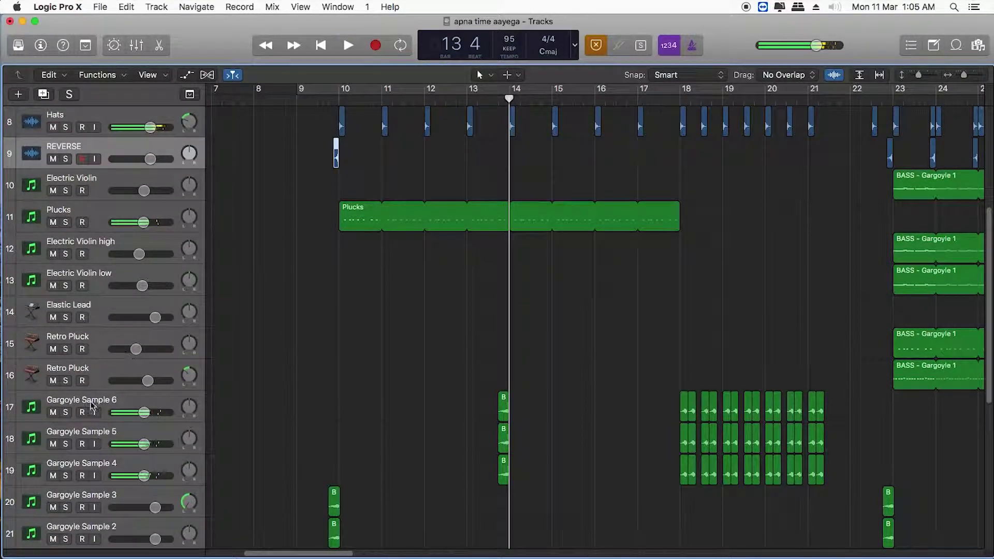
# Step: Solo Gargoyle Sample 6, 5 and 4 together and play their regions just before bar 14
pyautogui.click(65, 412)
pyautogui.click(65, 444)
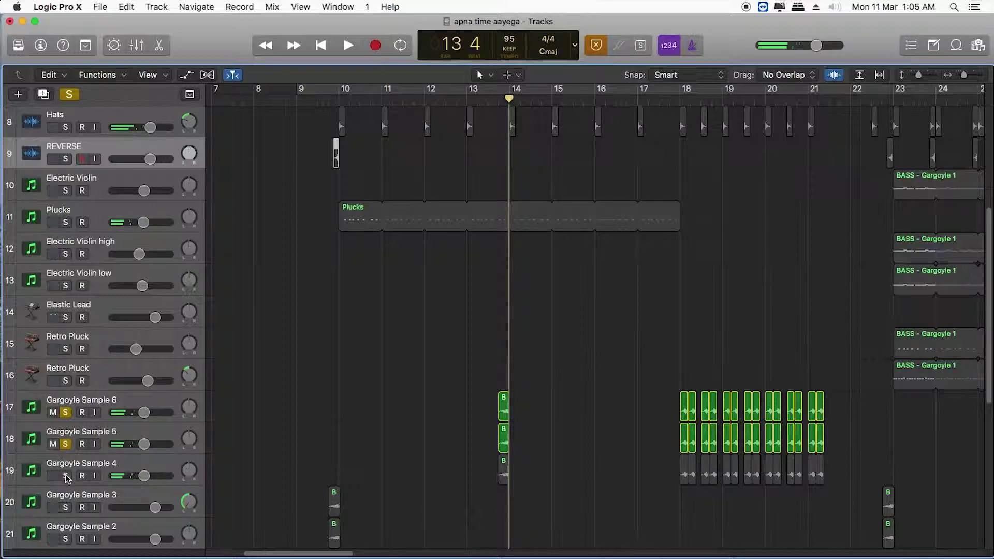
pyautogui.click(65, 475)
pyautogui.press('space')
pyautogui.press('space')
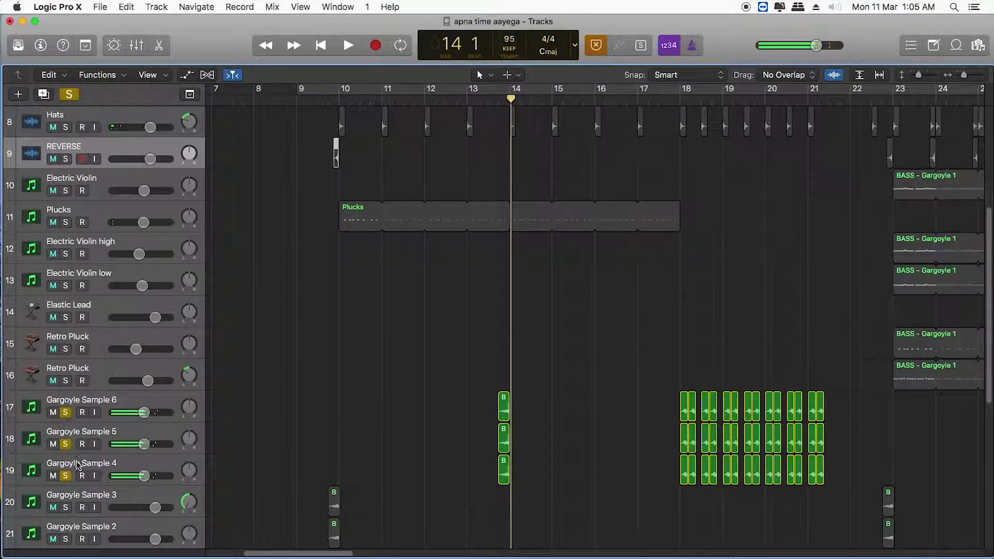
# Step: Leave only Gargoyle Sample 6 soloed and play its region just before bar 14
pyautogui.click(66, 444)
pyautogui.click(65, 475)
pyautogui.press('space')
pyautogui.press('space')
# Step: Switch the solo to Gargoyle Sample 5 alone and play its region just before bar 14
pyautogui.click(65, 412)
pyautogui.click(65, 443)
pyautogui.press('space')
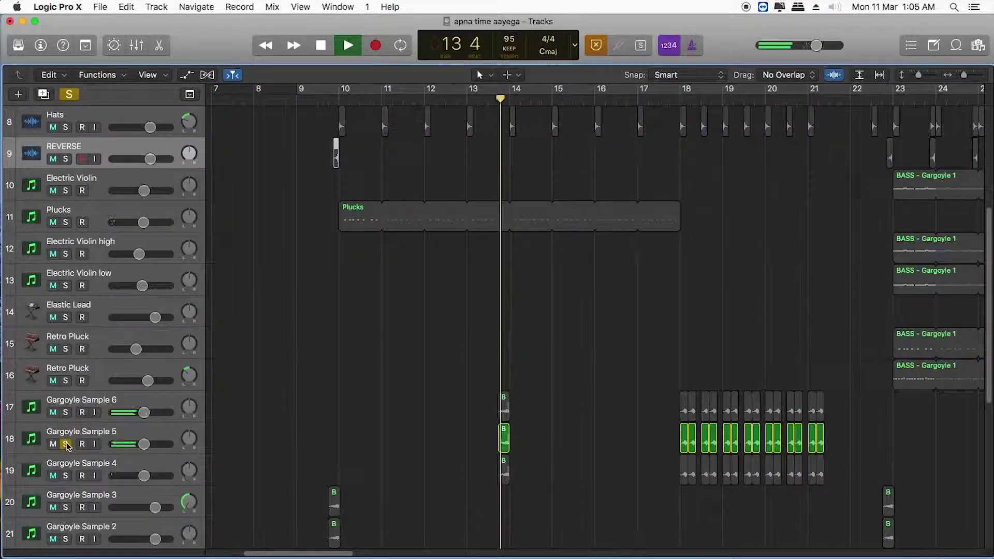
pyautogui.press('space')
# Step: Switch the solo to Gargoyle Sample 4 alone and play its region just before bar 14
pyautogui.click(66, 476)
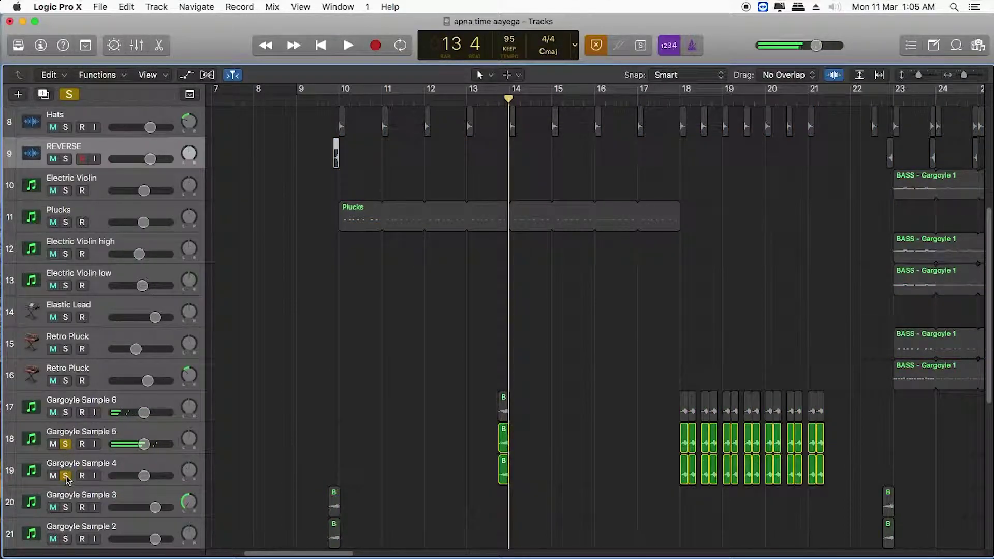
pyautogui.click(66, 443)
pyautogui.press('space')
pyautogui.press('space')
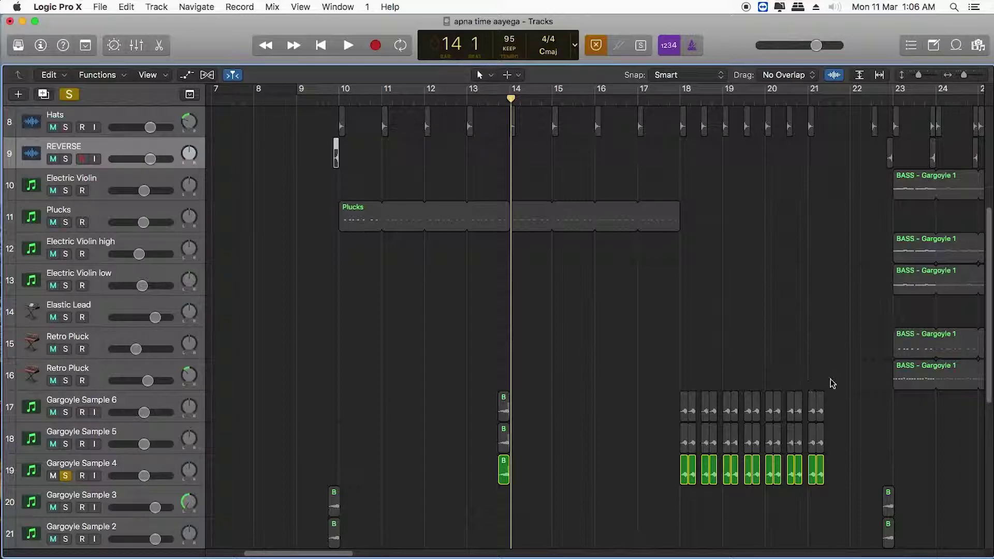
# Step: Replace the sample solo with Kick 1, Kick 2, Snare 1, Snare, Closed Hats and Hats, and play the drums together from bar 10
pyautogui.moveTo(991, 384); pyautogui.dragTo(991, 285)
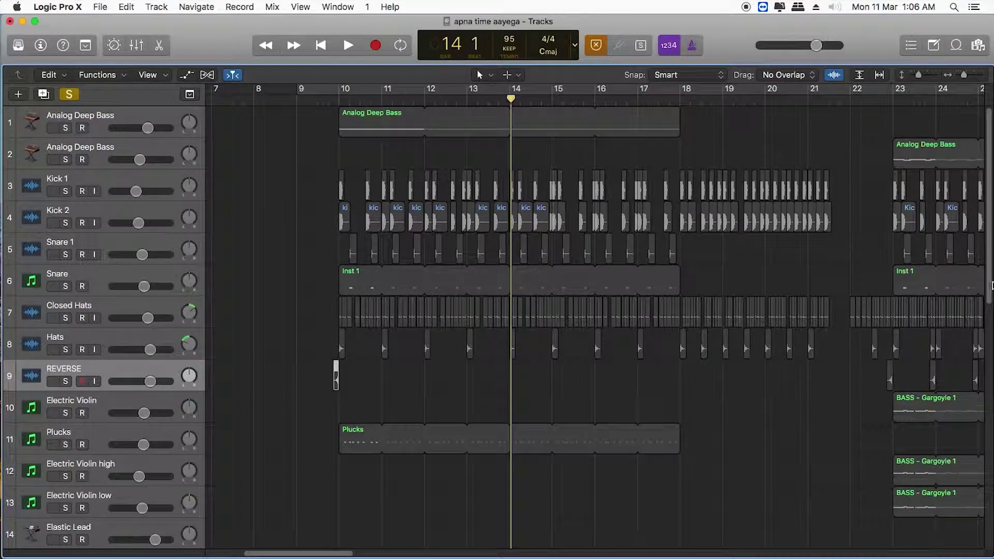
pyautogui.click(72, 93)
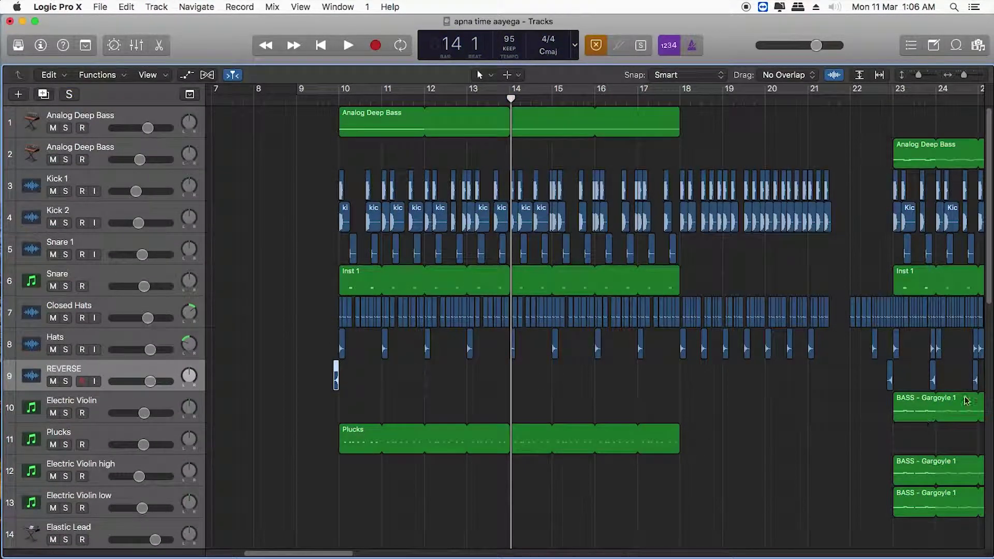
pyautogui.moveTo(991, 275)
pyautogui.mouseDown()
pyautogui.moveTo(992, 437)
pyautogui.moveTo(991, 264)
pyautogui.mouseUp()
pyautogui.click(65, 191)
pyautogui.click(67, 224)
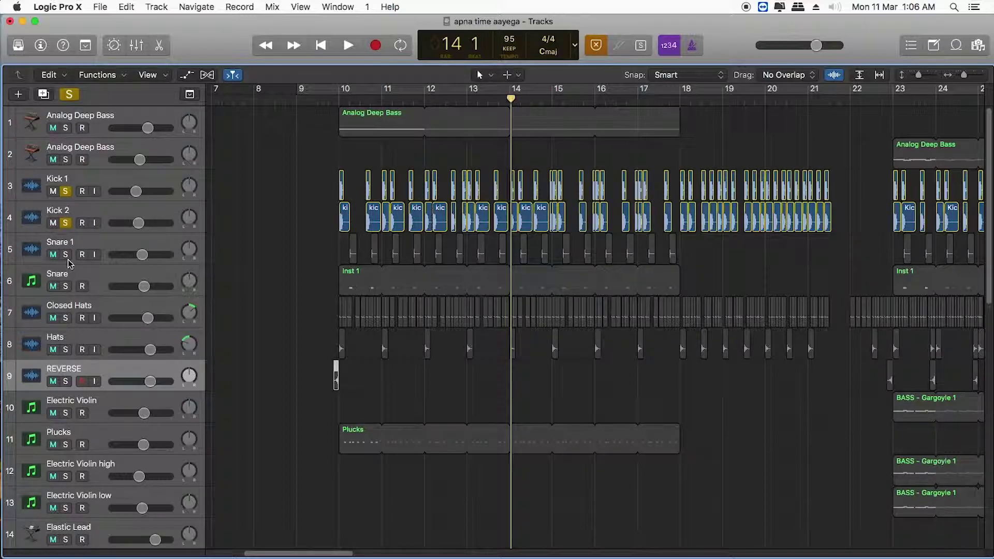
pyautogui.click(66, 255)
pyautogui.click(67, 287)
pyautogui.click(65, 319)
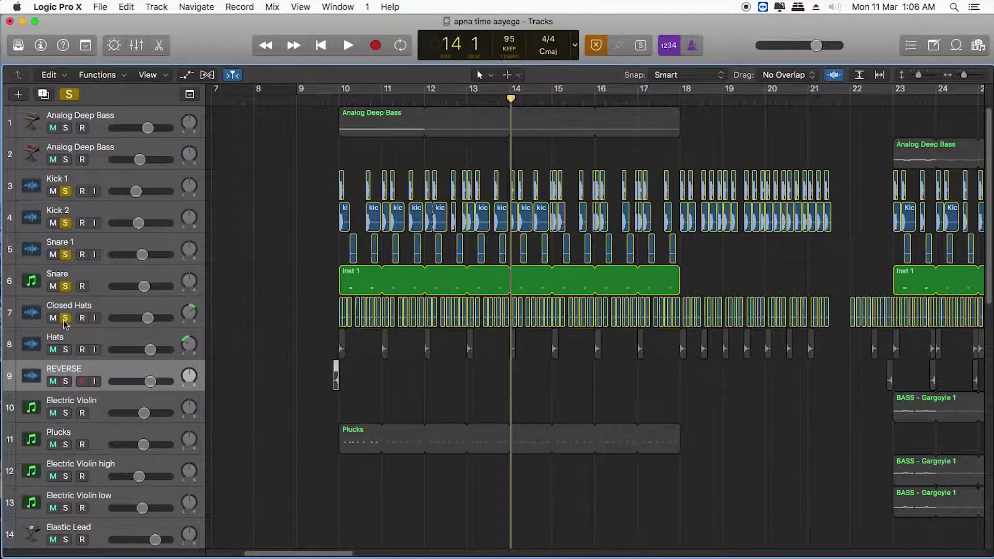
pyautogui.click(66, 350)
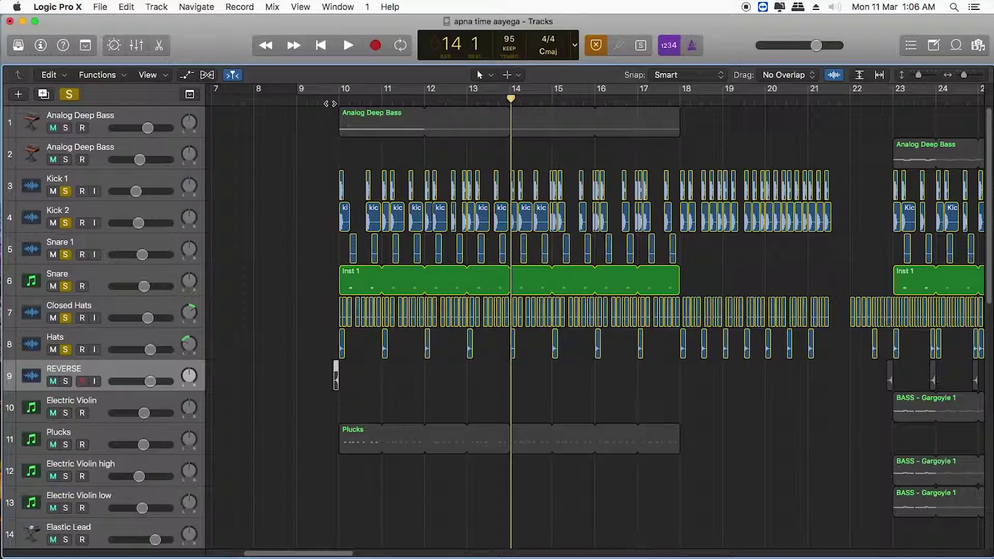
pyautogui.hotkey('shift', 'Return')
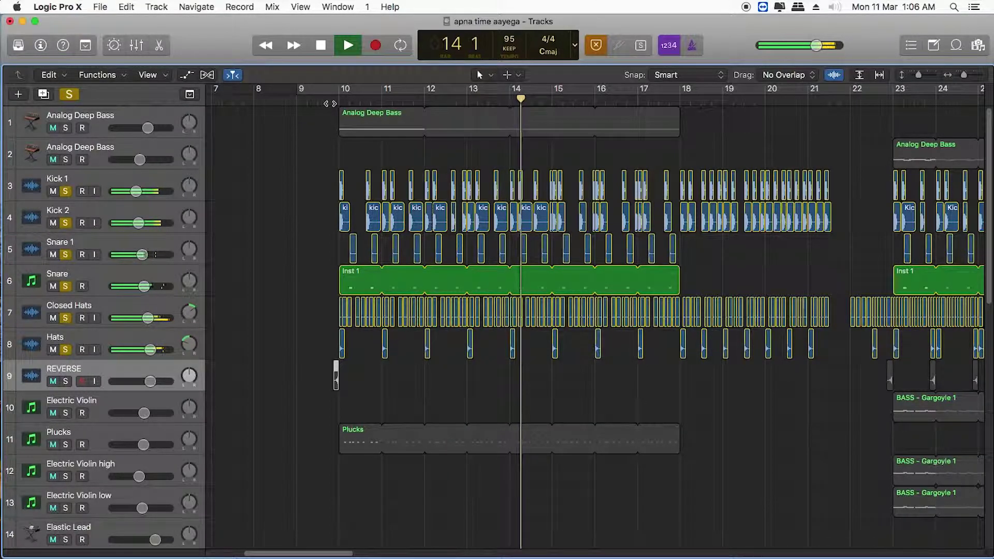
pyautogui.press('space')
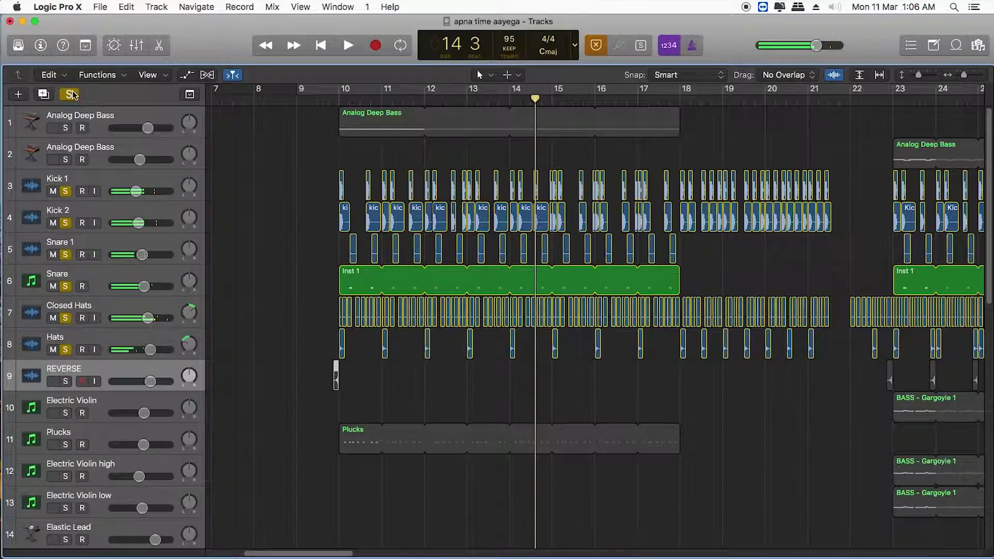
# Step: Clear the drum solos, solo the second Analog Deep Bass track alone and play it from bar 23
pyautogui.click(72, 94)
pyautogui.hscroll(10, 299, 556)
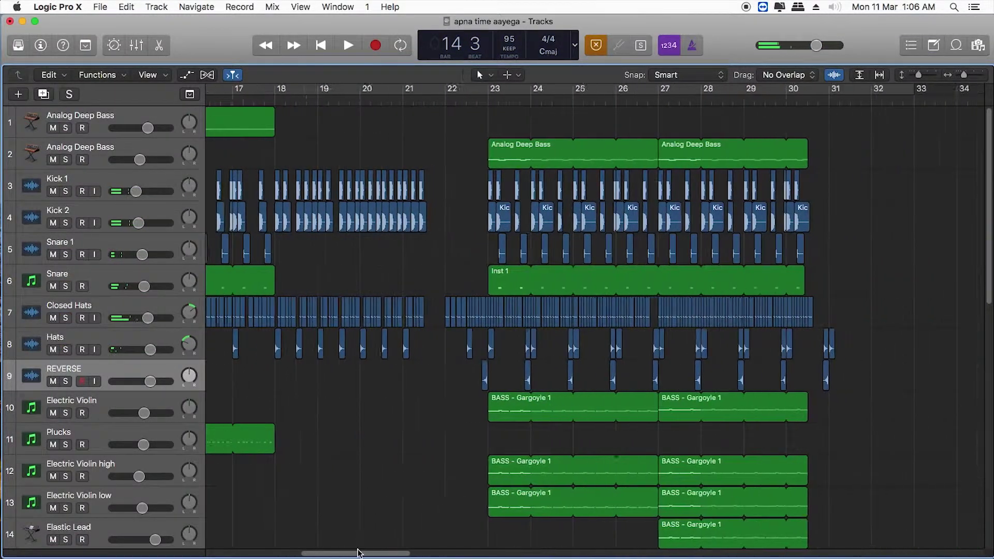
pyautogui.click(991, 308)
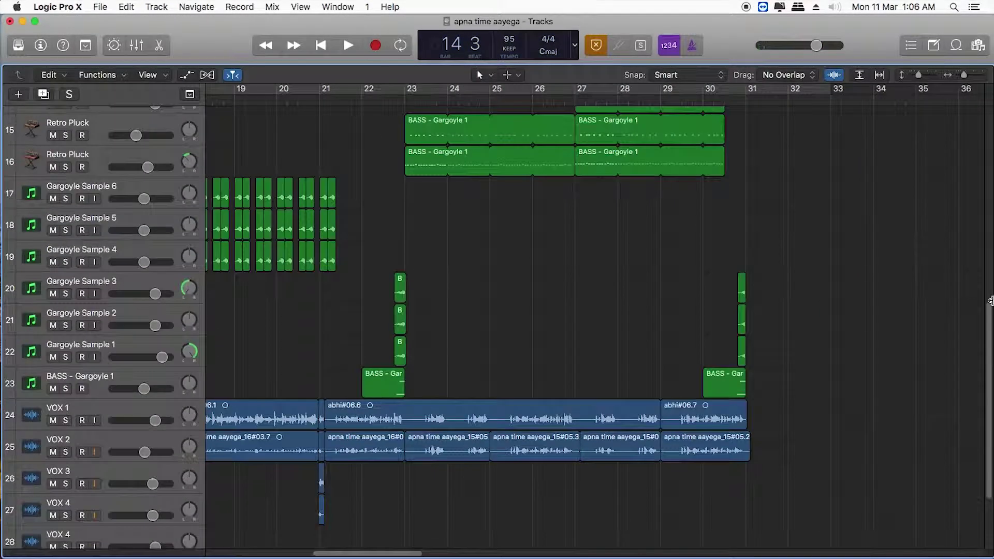
pyautogui.moveTo(990, 357); pyautogui.dragTo(972, 149)
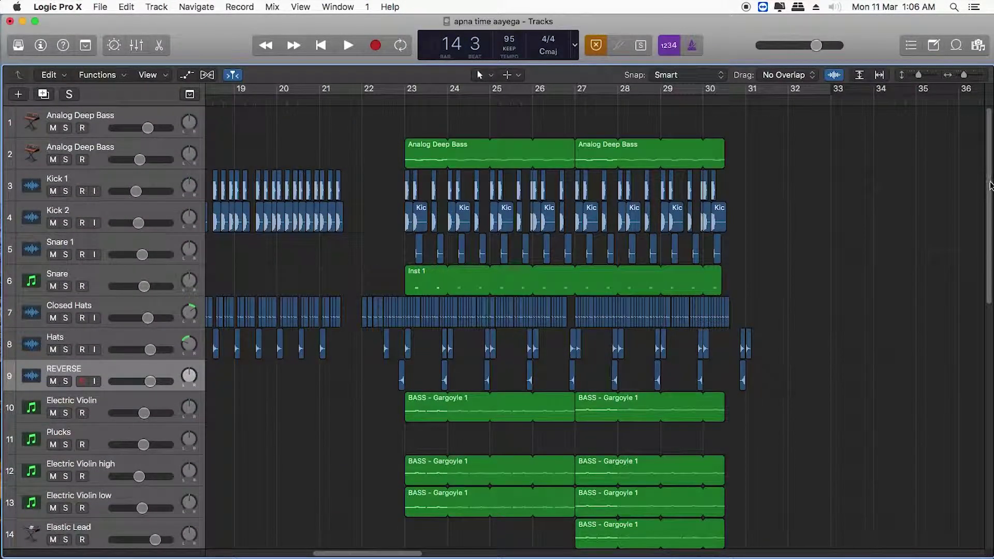
pyautogui.moveTo(990, 186); pyautogui.dragTo(990, 193)
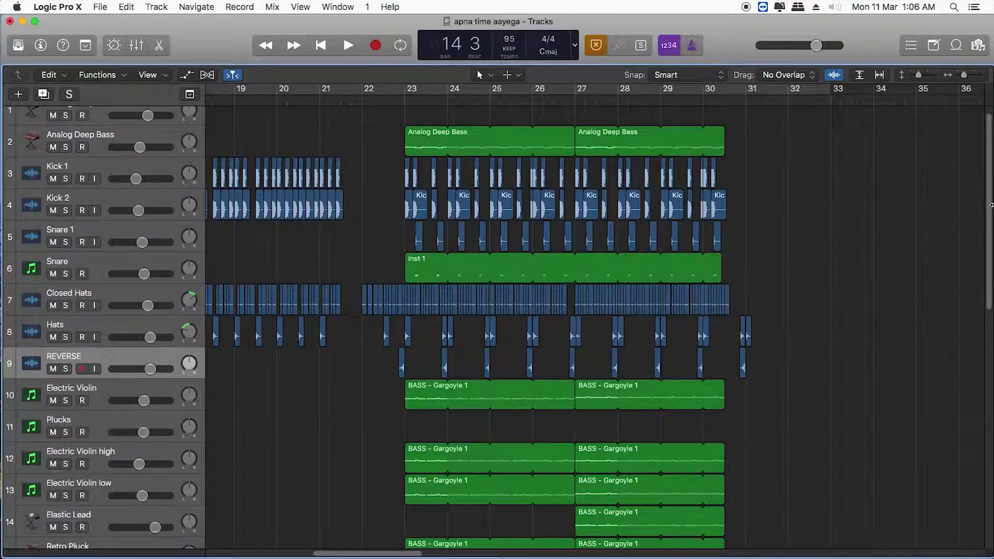
pyautogui.click(66, 147)
pyautogui.click(404, 100)
pyautogui.press('space')
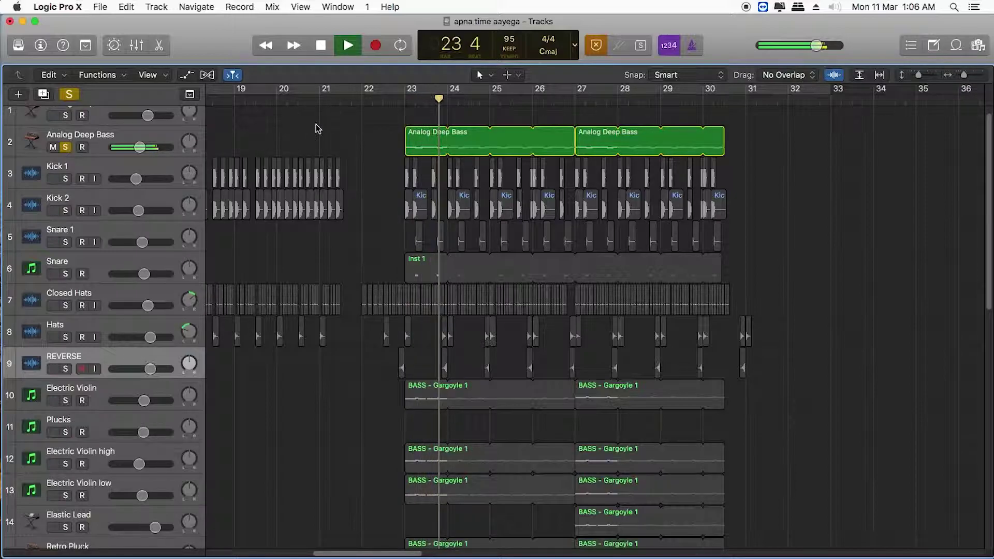
# Step: Add Kick 1, Kick 2, Snare 1, Snare and Closed Hats to the solo one by one during playback, then stop and clear all solos
pyautogui.click(65, 179)
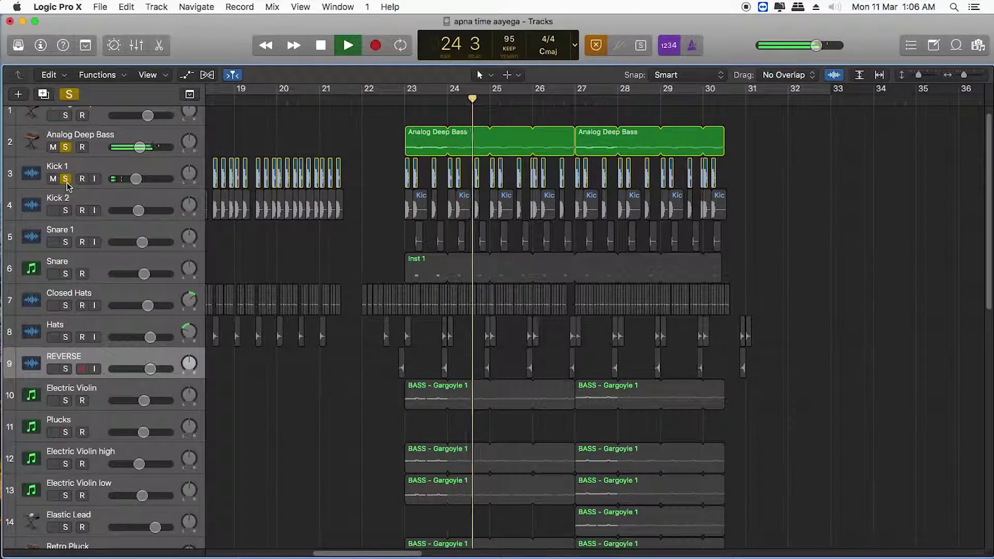
pyautogui.click(65, 211)
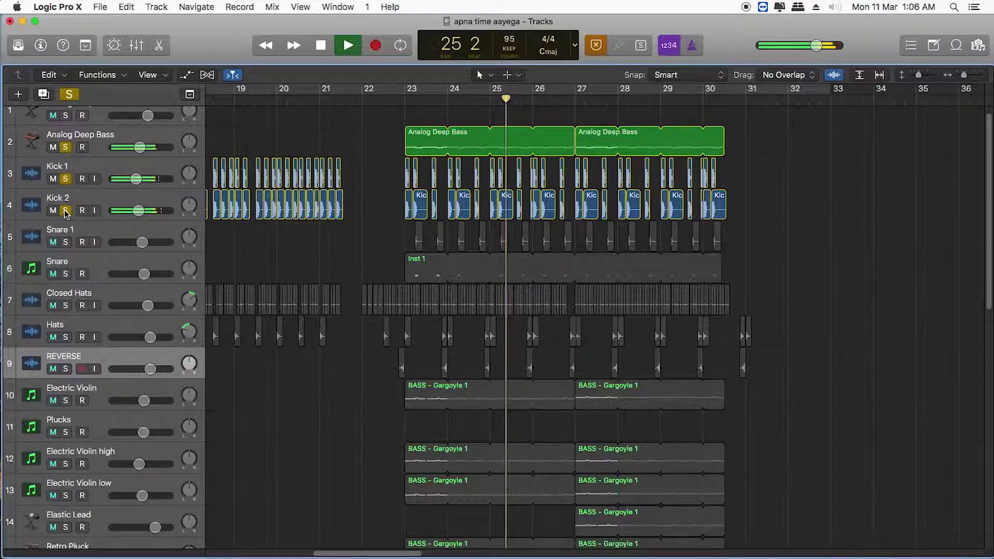
pyautogui.click(65, 242)
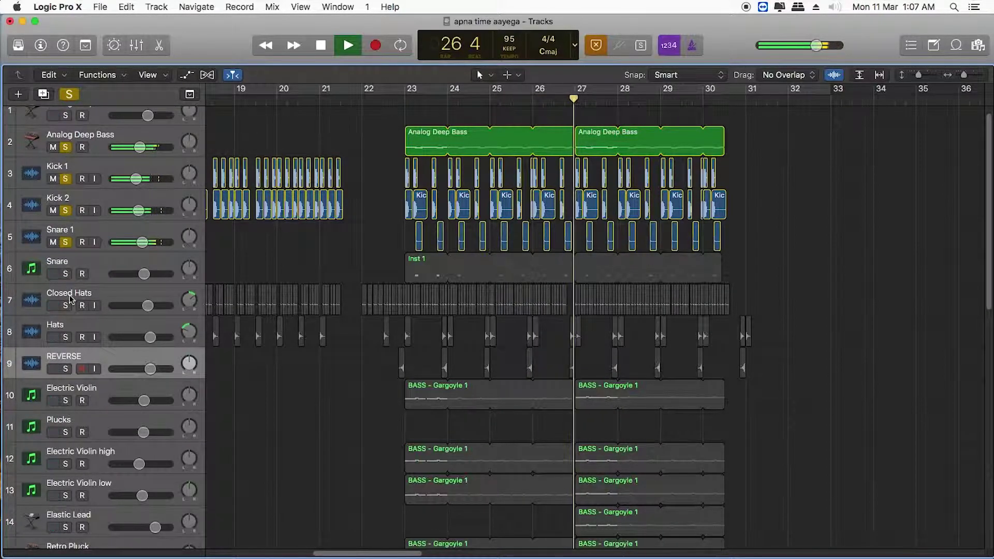
pyautogui.click(65, 274)
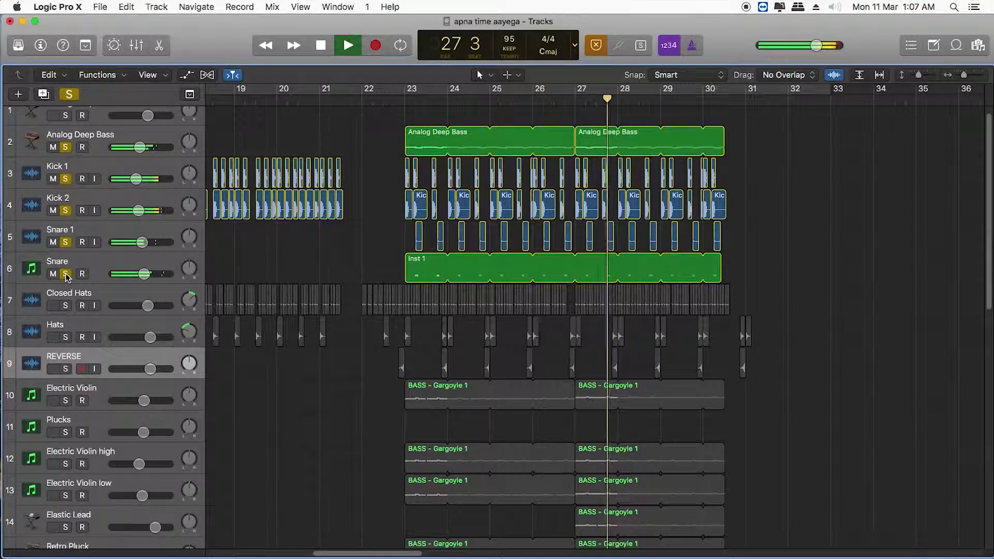
pyautogui.click(65, 305)
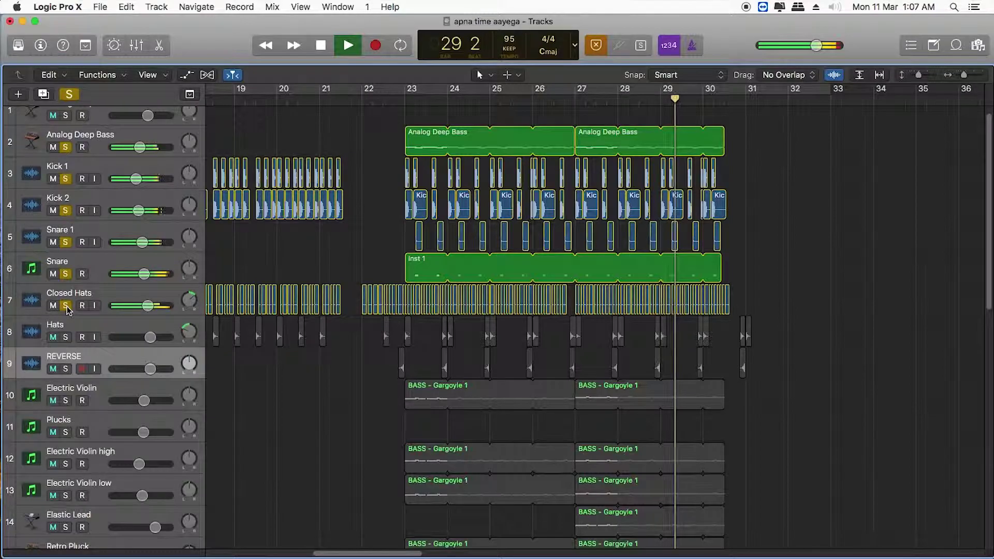
pyautogui.press('space')
pyautogui.click(69, 95)
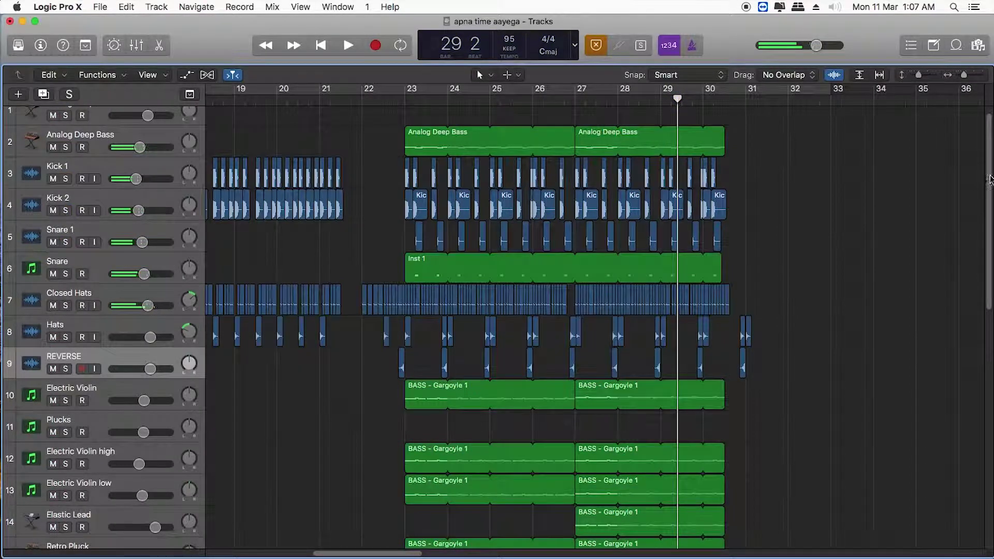
# Step: Select and solo the Electric Violin track, and play its region from bar 23
pyautogui.moveTo(990, 185); pyautogui.dragTo(992, 279)
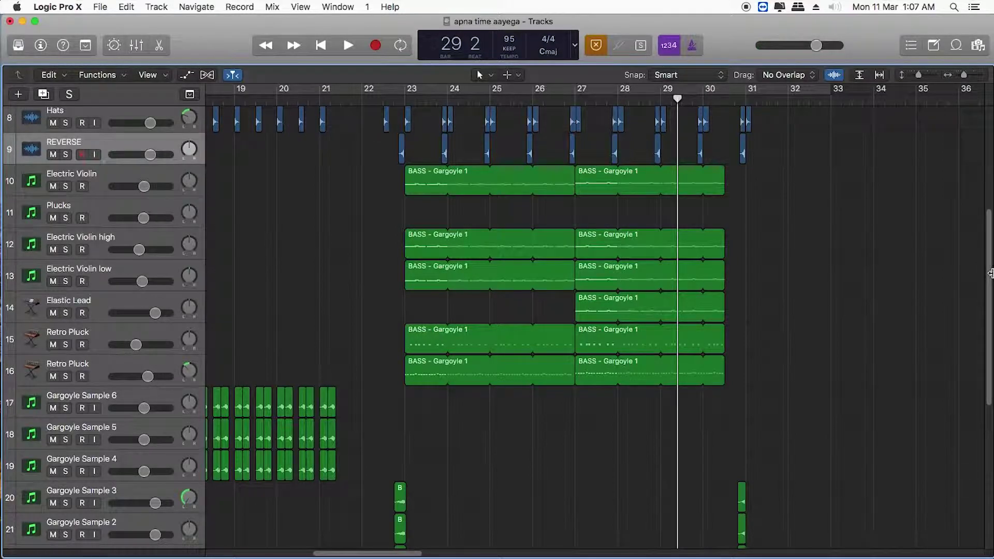
pyautogui.moveTo(990, 277); pyautogui.dragTo(990, 260)
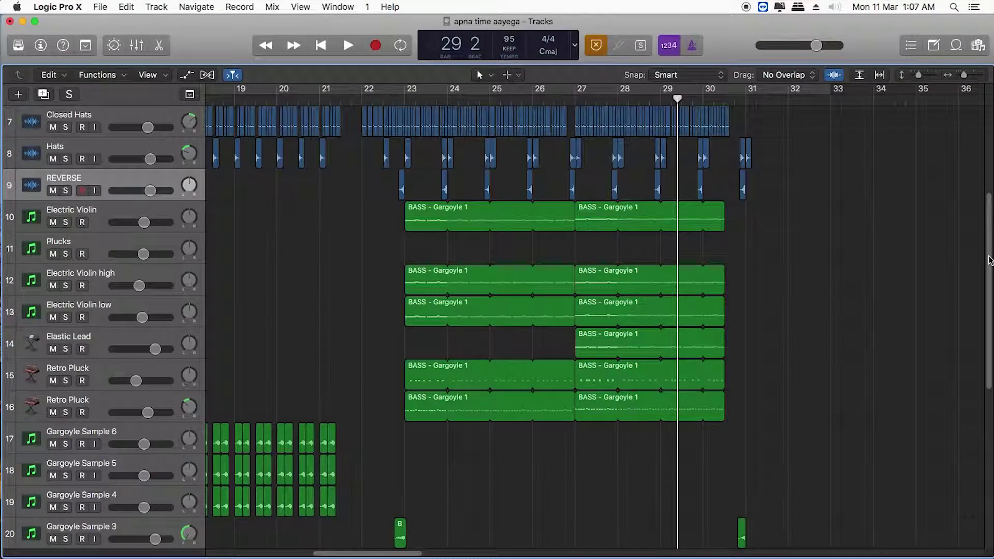
pyautogui.scroll(-2, 363, 233)
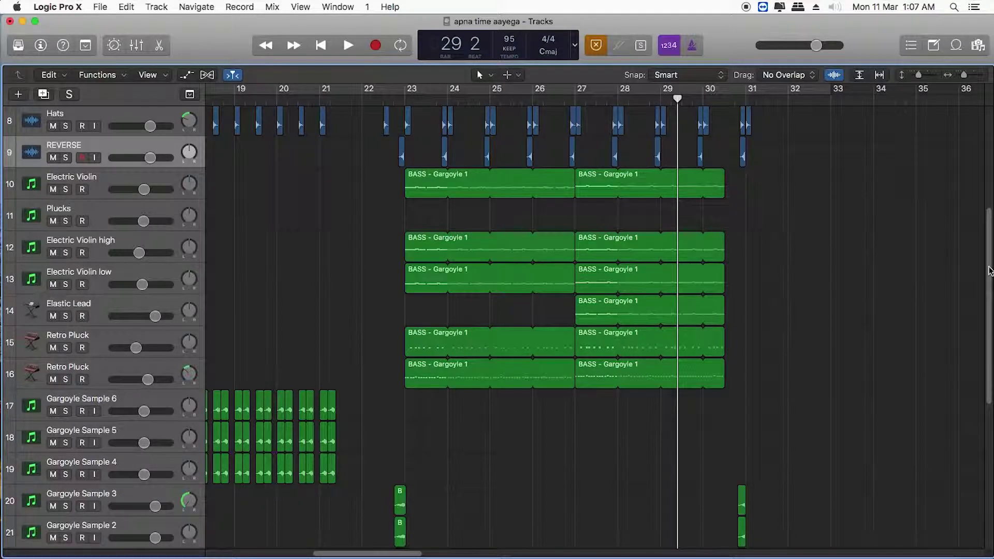
pyautogui.scroll(1, 900, 245)
pyautogui.click(159, 208)
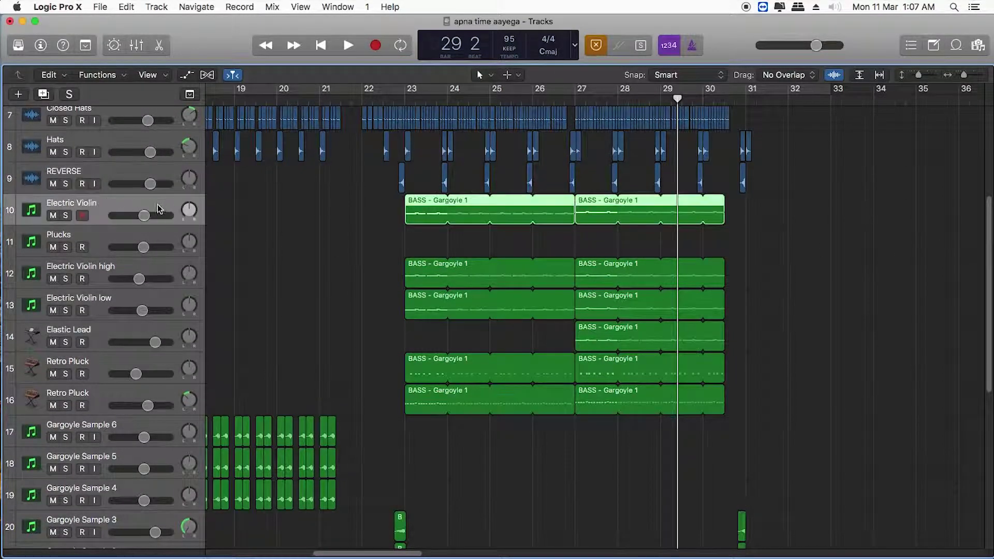
pyautogui.click(65, 215)
pyautogui.click(408, 100)
pyautogui.press('space')
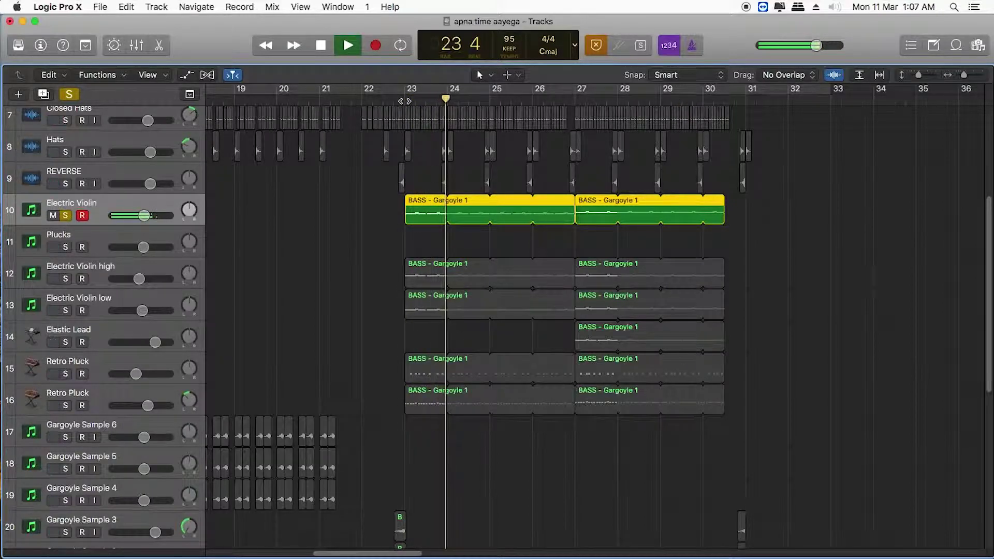
pyautogui.press('space')
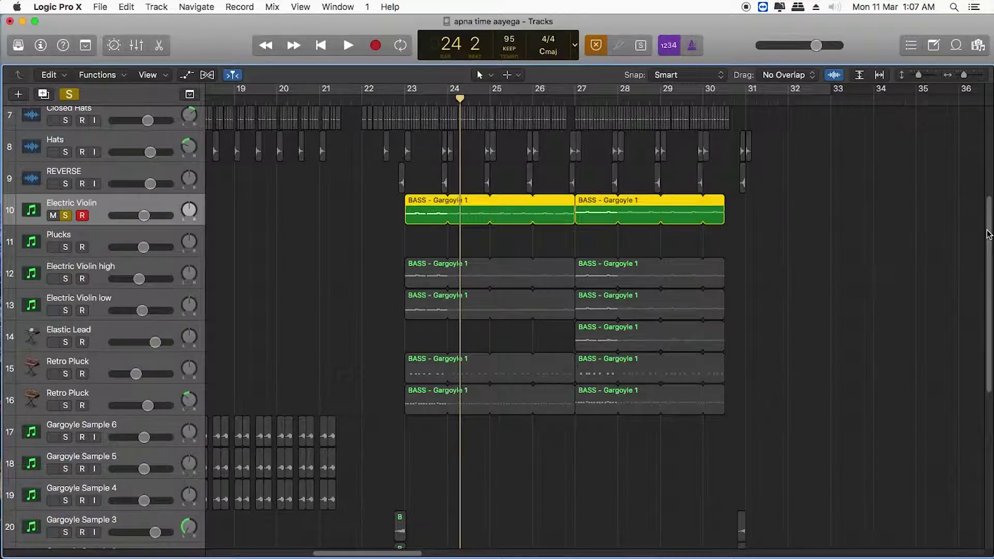
# Step: Replay the soloed Electric Violin from bar 23 for about one bar
pyautogui.scroll(-2, 983, 233)
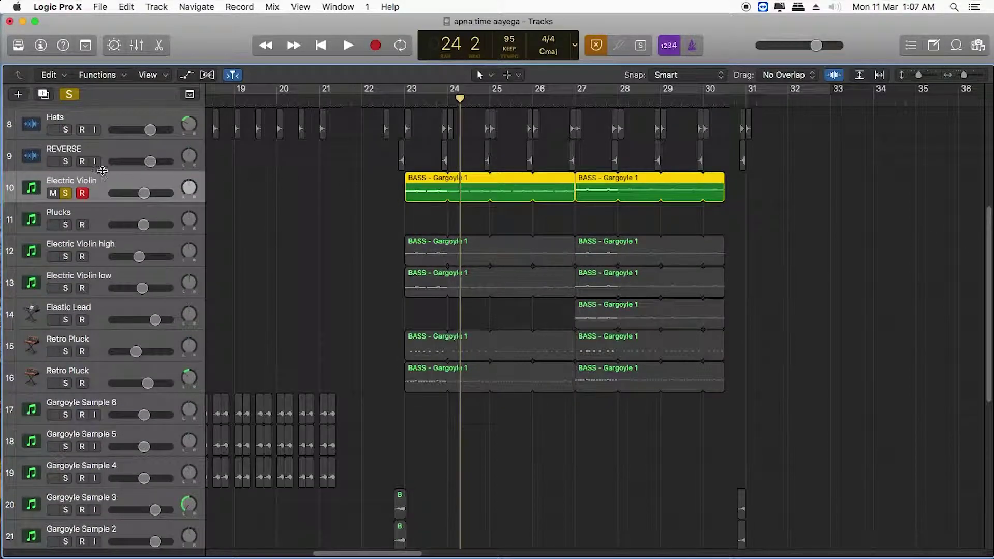
pyautogui.click(404, 96)
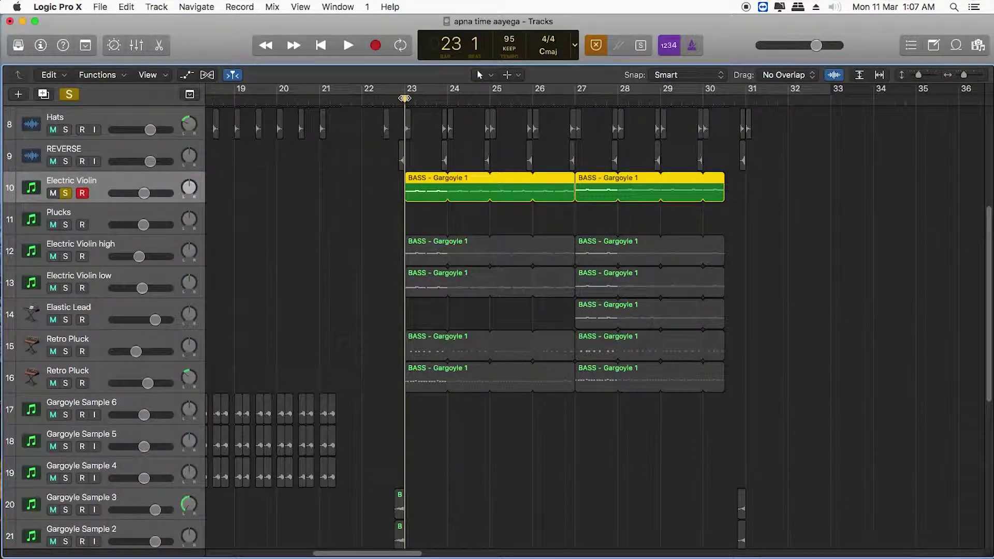
pyautogui.press('space')
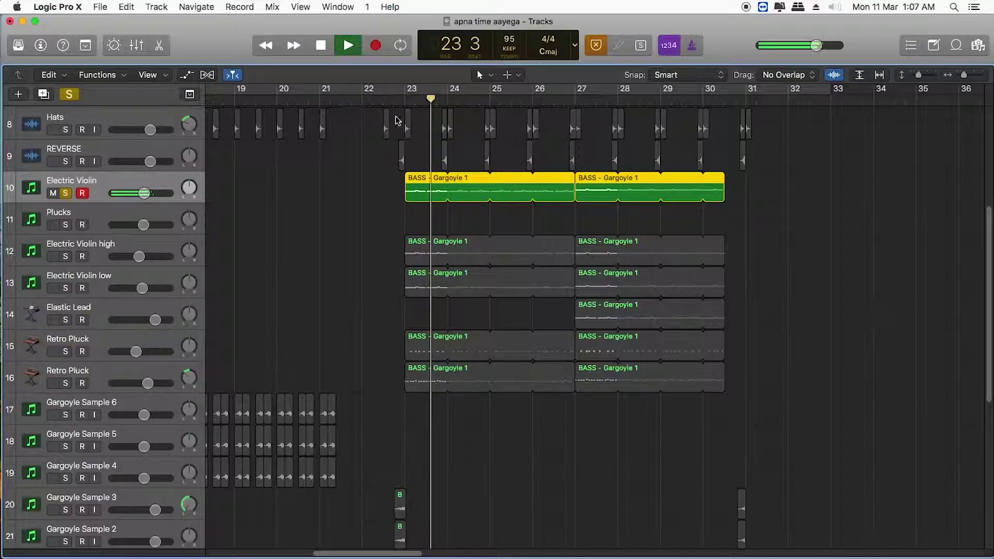
pyautogui.press('space')
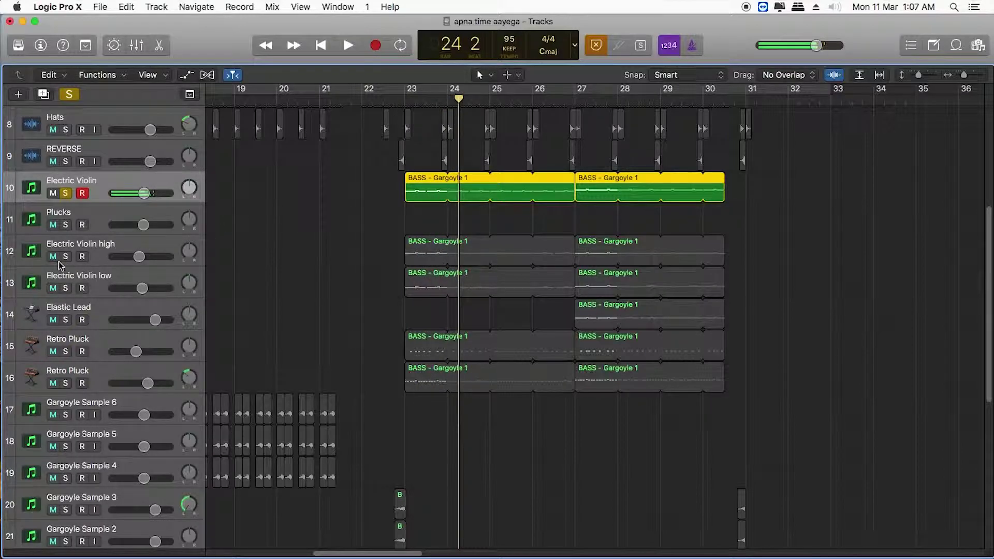
# Step: Add Electric Violin high and Electric Violin low to the solo in turn, playing the layered violins from bar 23
pyautogui.click(65, 256)
pyautogui.click(405, 97)
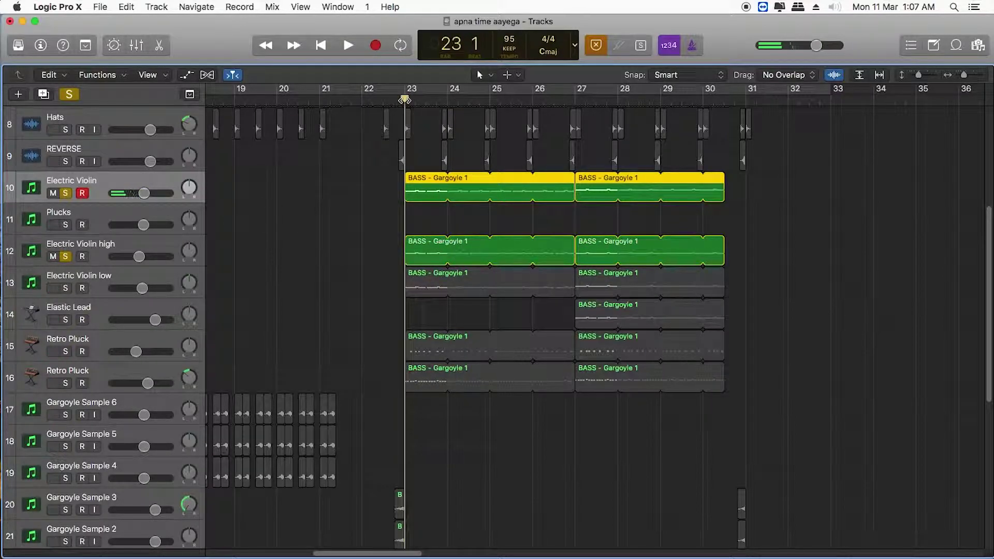
pyautogui.press('space')
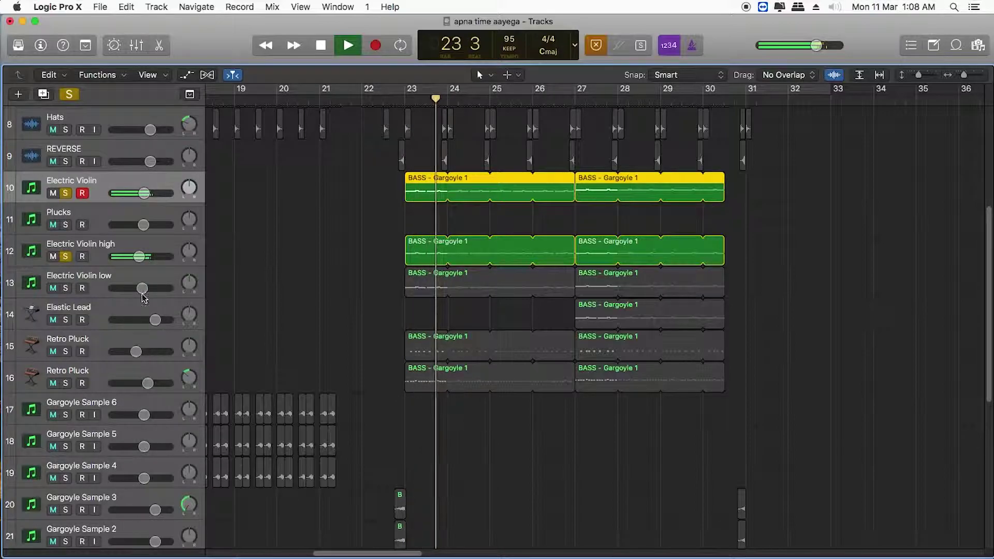
pyautogui.click(65, 288)
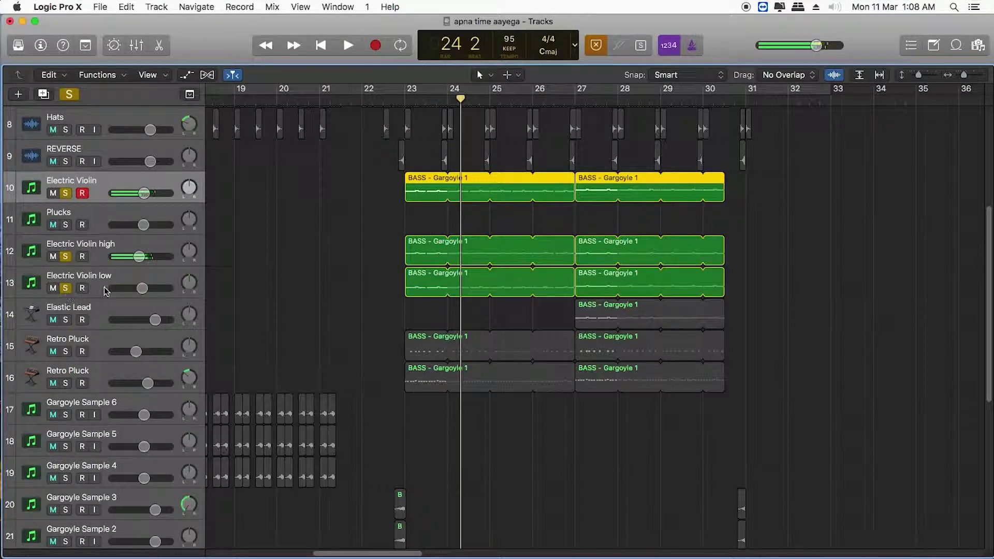
pyautogui.press('space')
pyautogui.press('space')
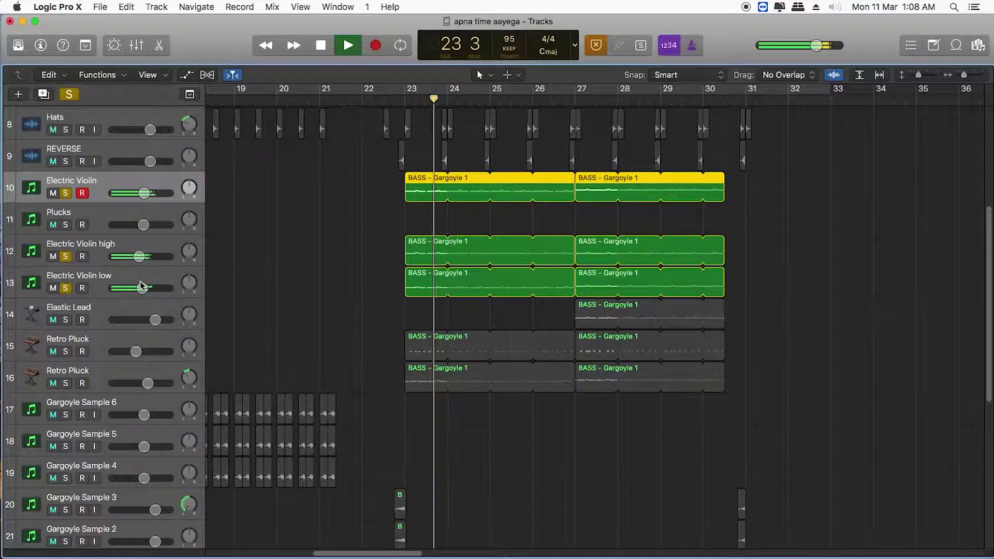
pyautogui.press('space')
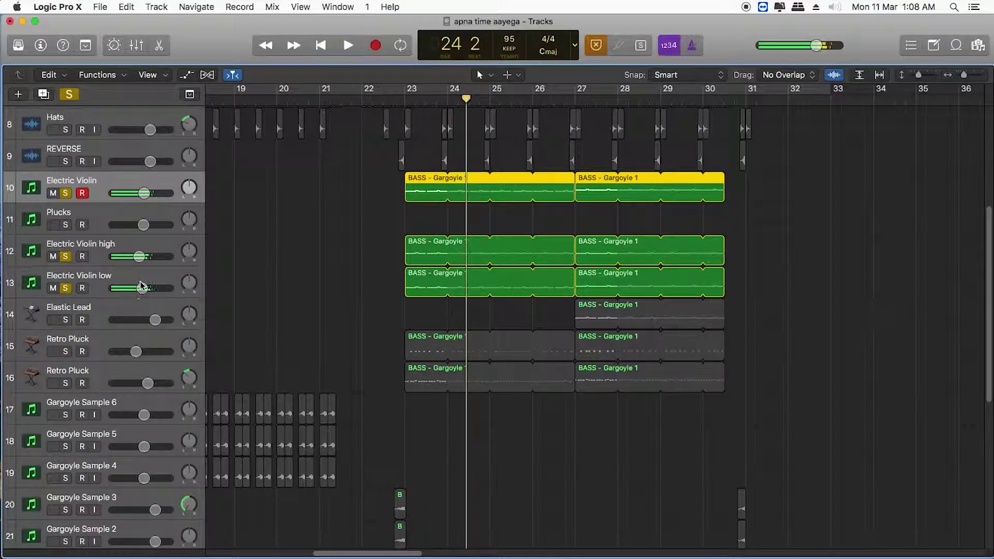
# Step: Switch the solo from the three violin tracks to Retro Pluck on track 15 and play it from bar 23
pyautogui.click(65, 352)
pyautogui.press('space')
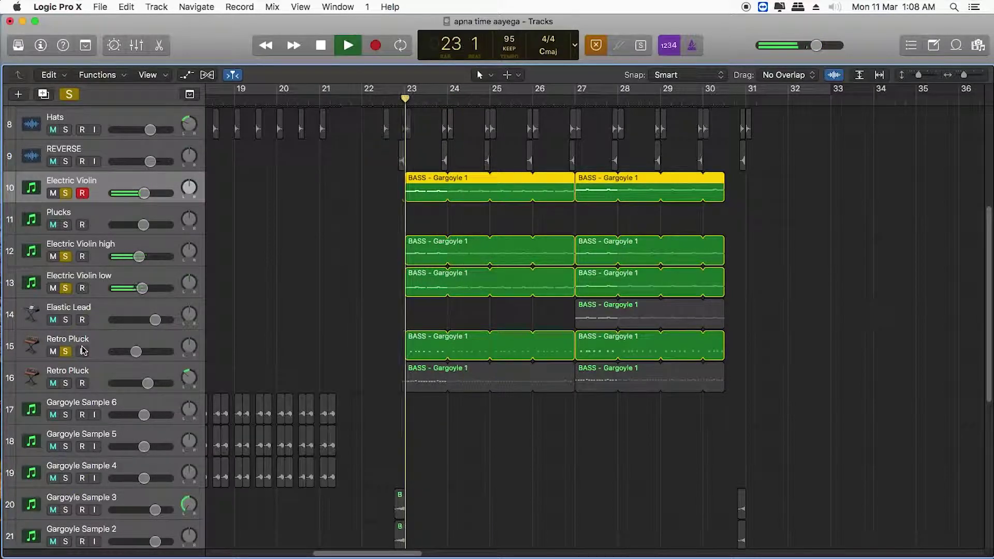
pyautogui.click(65, 287)
pyautogui.click(65, 257)
pyautogui.click(65, 193)
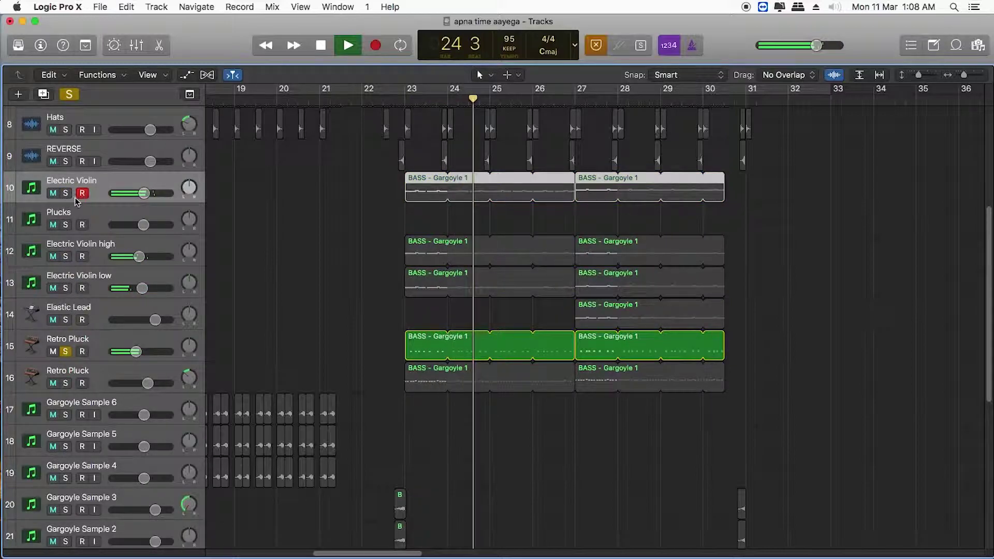
pyautogui.press('space')
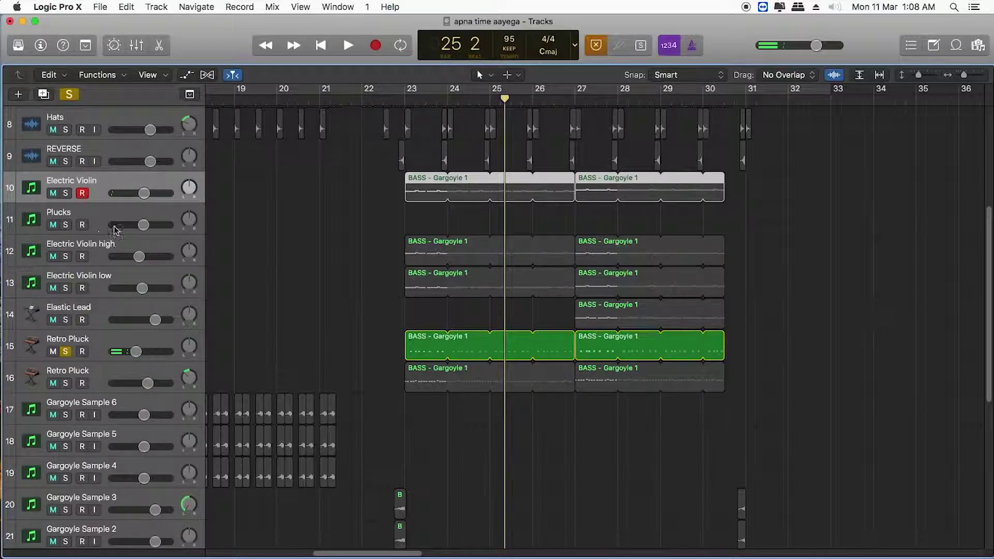
# Step: Switch the solo to Retro Pluck on track 16, play it from bar 23, and clear all solos
pyautogui.click(65, 383)
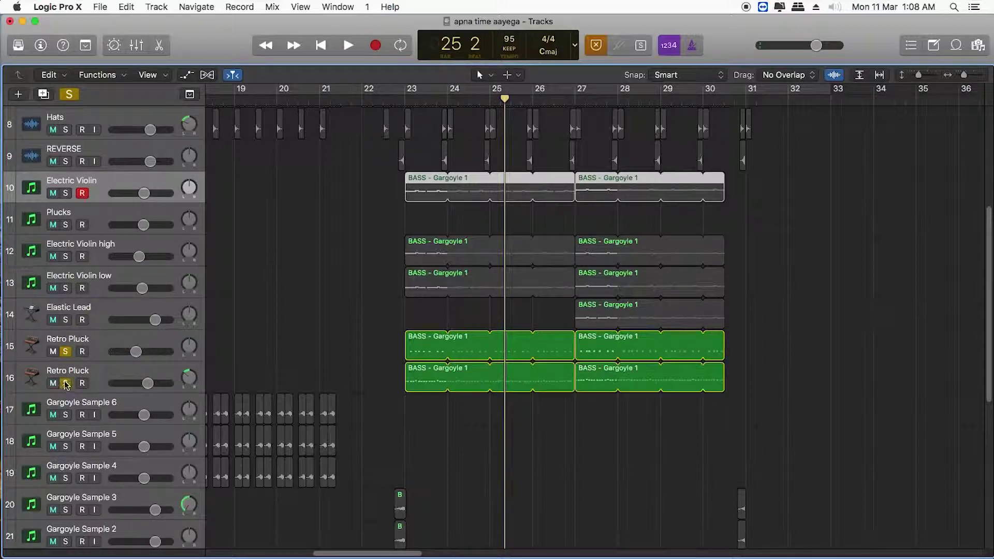
pyautogui.click(403, 100)
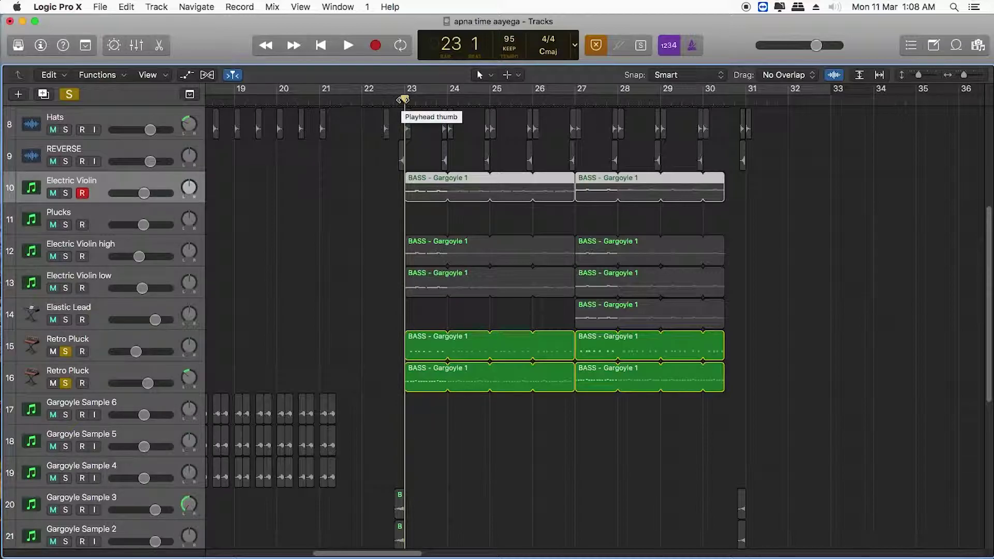
pyautogui.click(66, 352)
pyautogui.press('space')
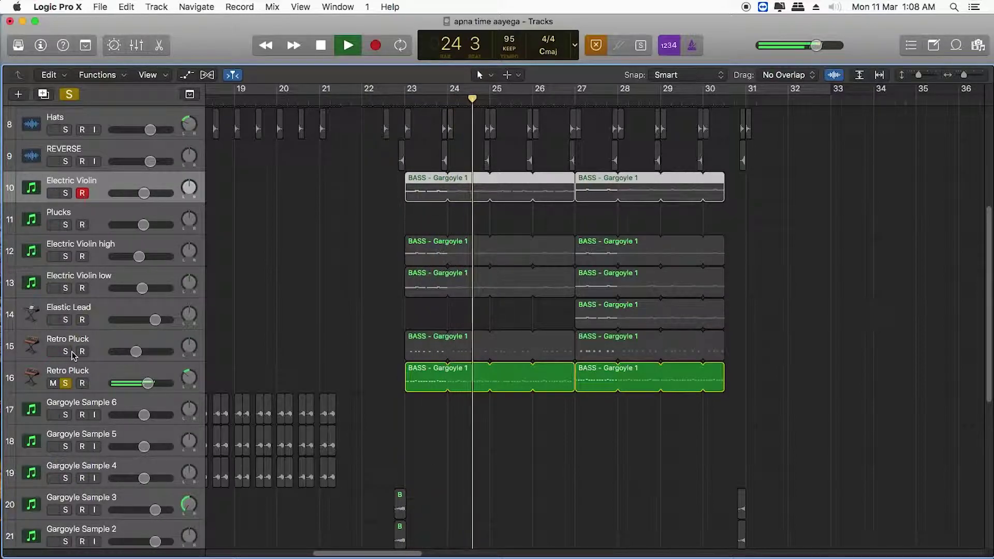
pyautogui.press('space')
pyautogui.click(67, 95)
# Step: Play all tracks together without solos from the start of the bar 23 section, and stop playback
pyautogui.scroll(1, 990, 359)
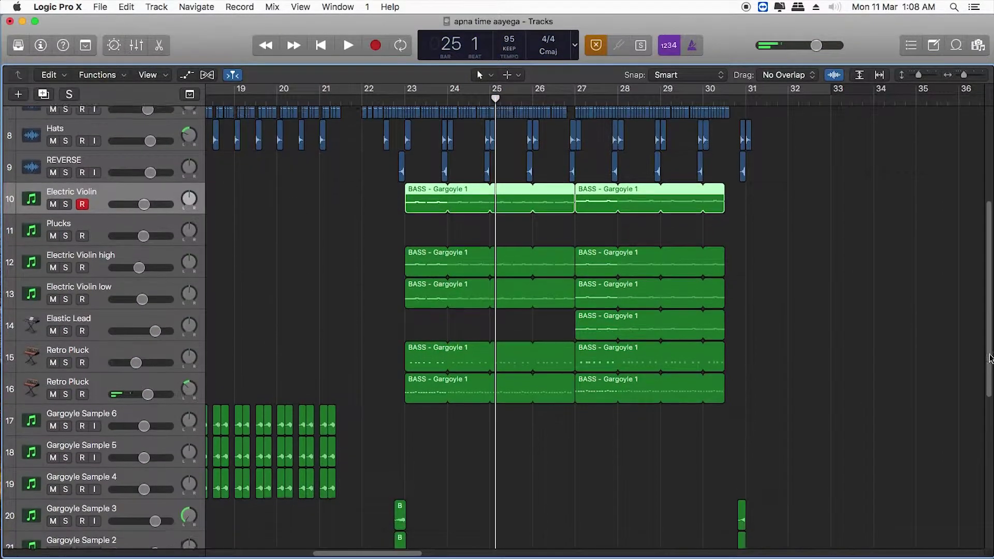
pyautogui.scroll(3, 990, 359)
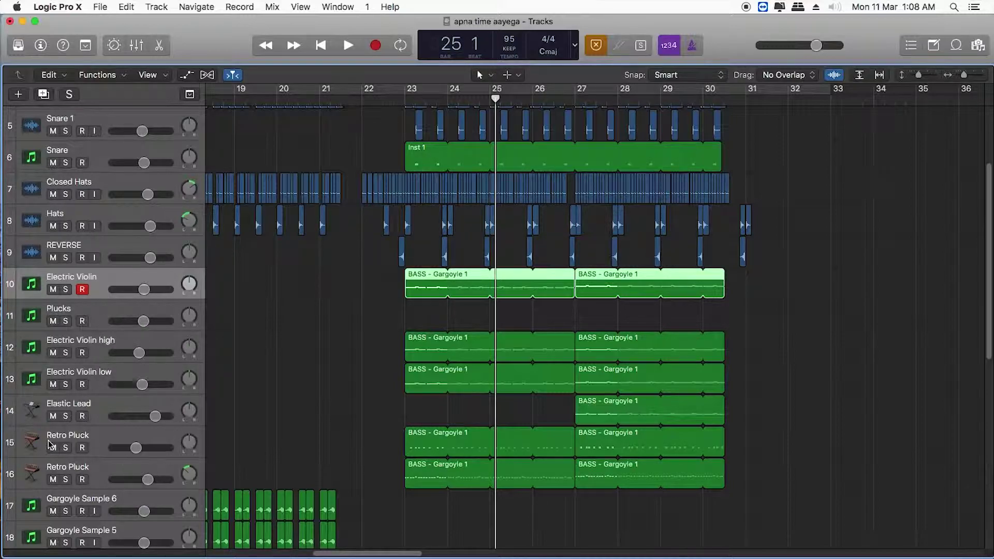
pyautogui.moveTo(988, 297); pyautogui.dragTo(988, 230)
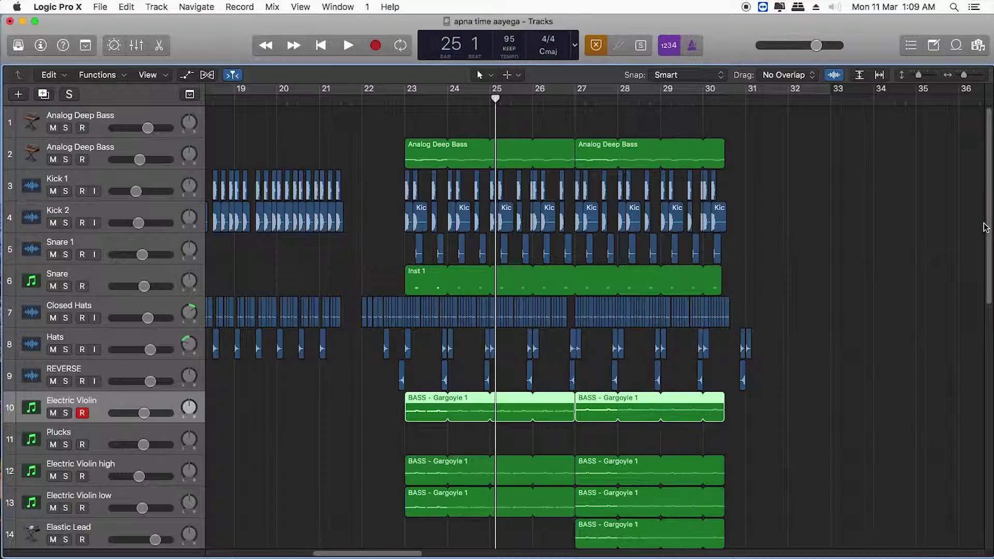
pyautogui.click(326, 99)
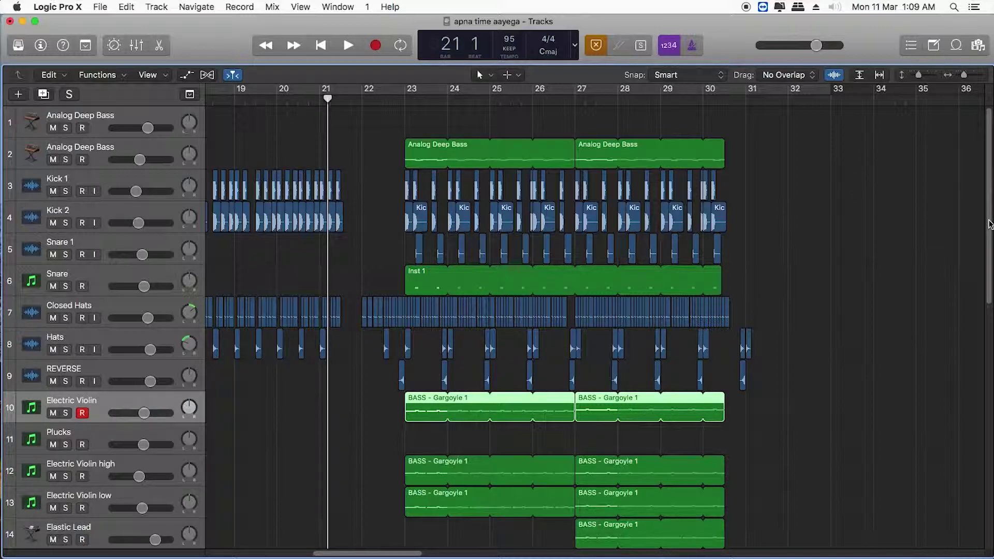
pyautogui.scroll(-3, 990, 238)
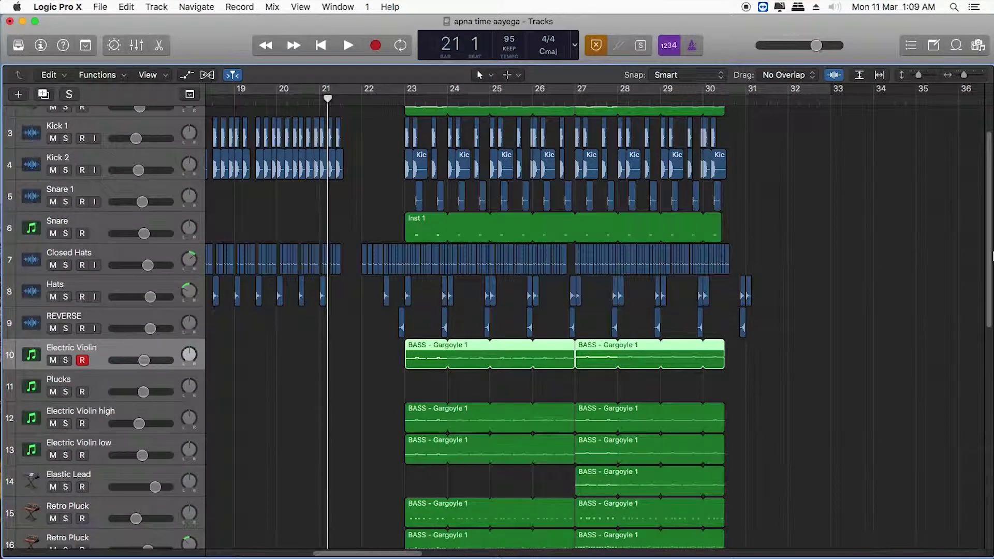
pyautogui.scroll(-2, 992, 262)
pyautogui.scroll(-3, 992, 267)
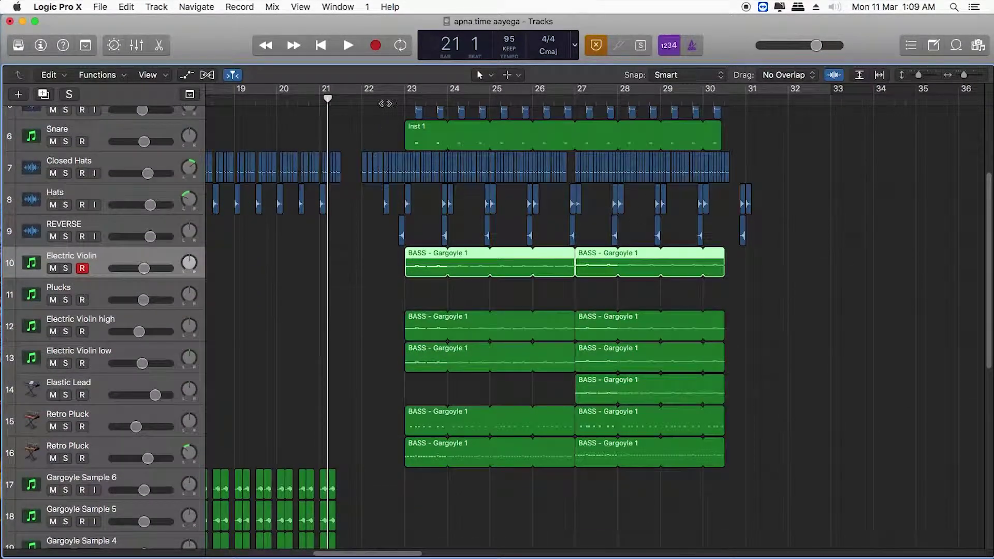
pyautogui.click(407, 100)
pyautogui.press('space')
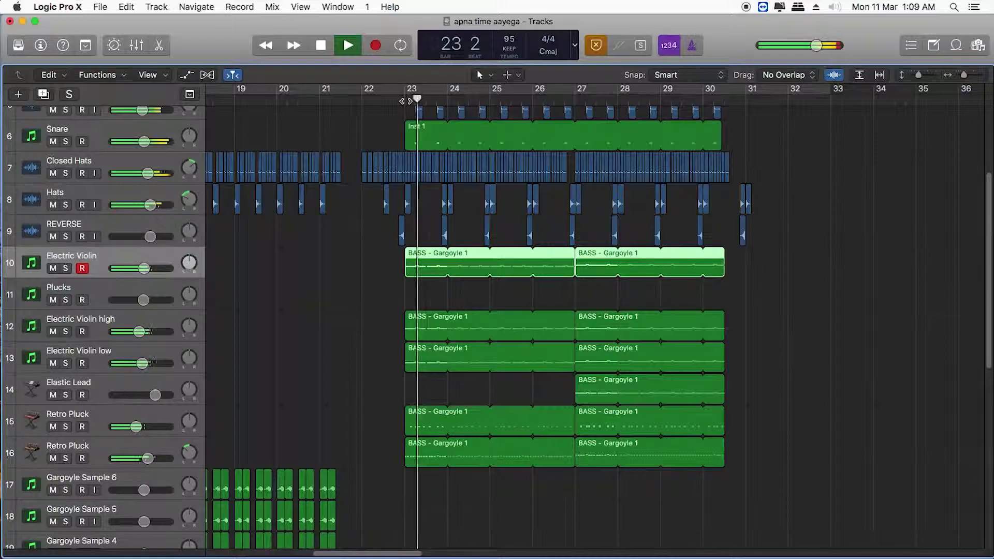
pyautogui.press('space')
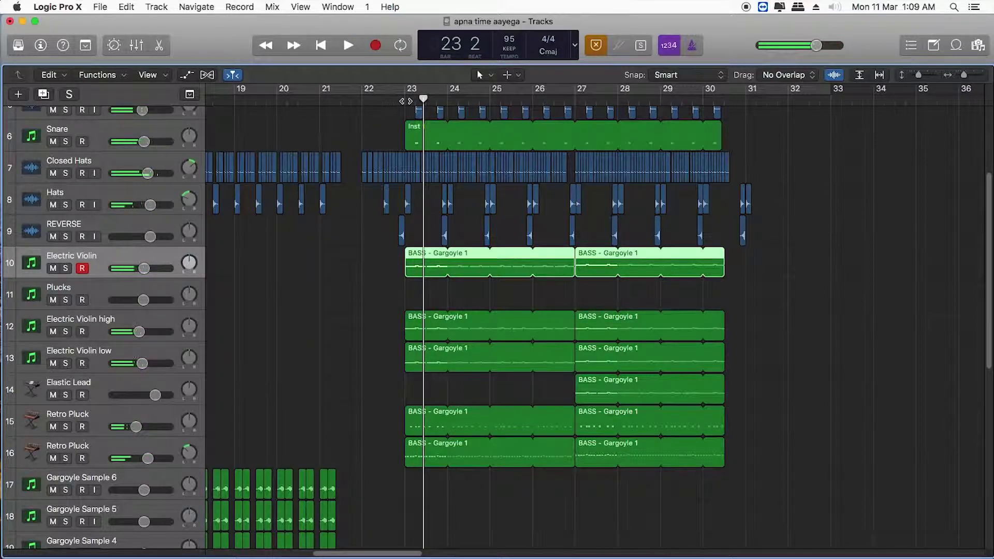